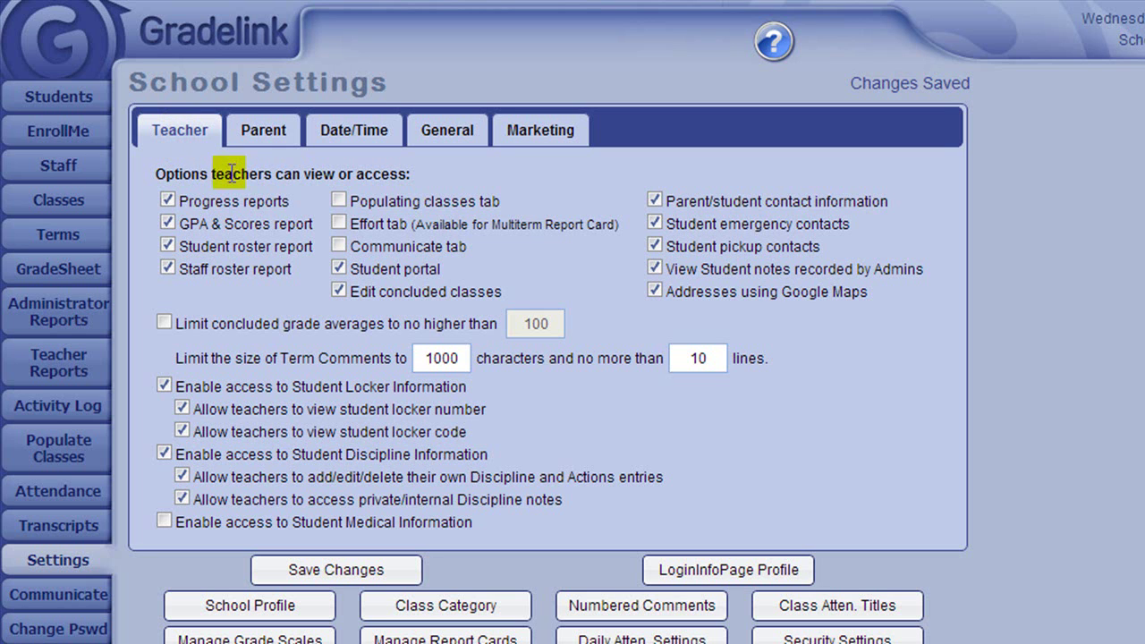
Enable the 'Communicate tab' teacher option and save the Teacher settings.
{"action": "left_click", "coordinate": [339, 247]}
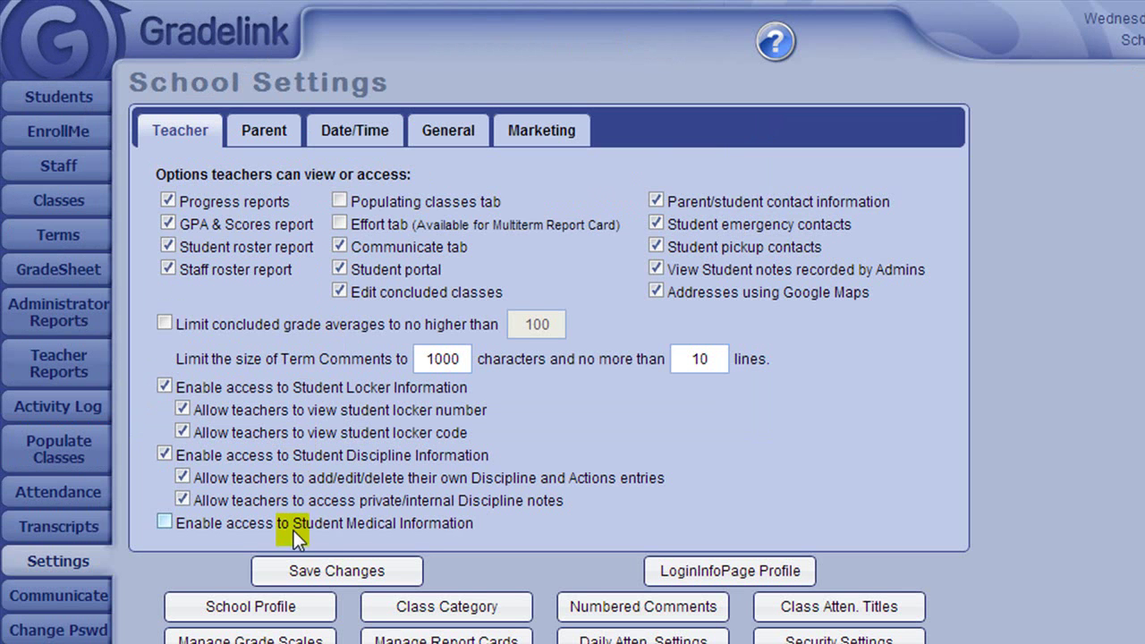
{"action": "left_click", "coordinate": [298, 570]}
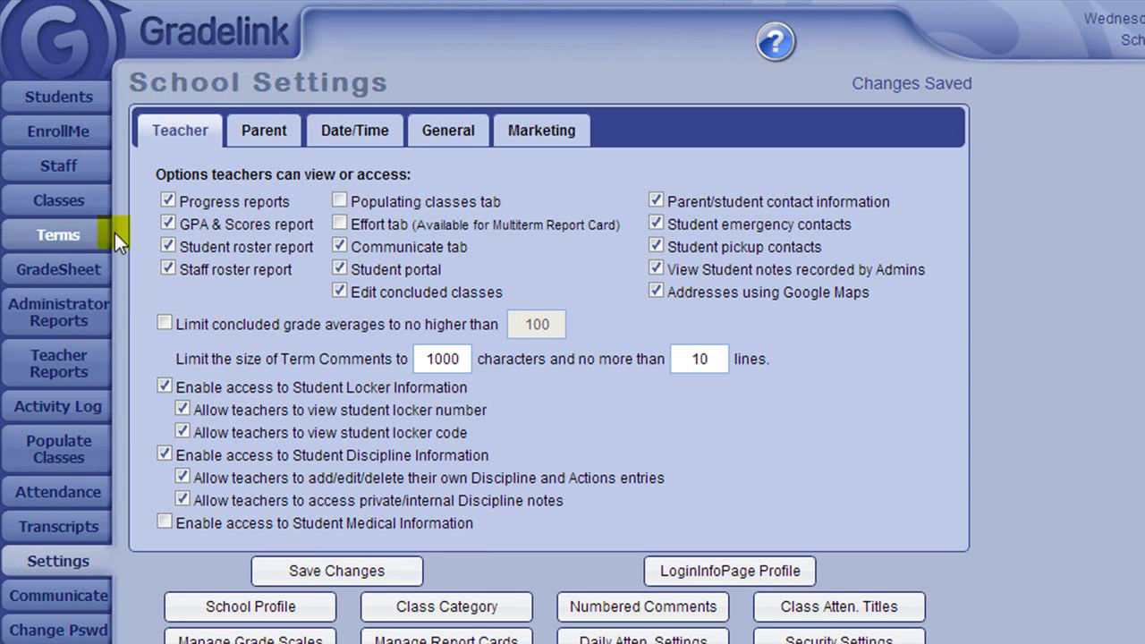
Turn on 'Receive copy of all Communicate Email' in the administrator's staff notifications and submit.
{"action": "left_click", "coordinate": [73, 174]}
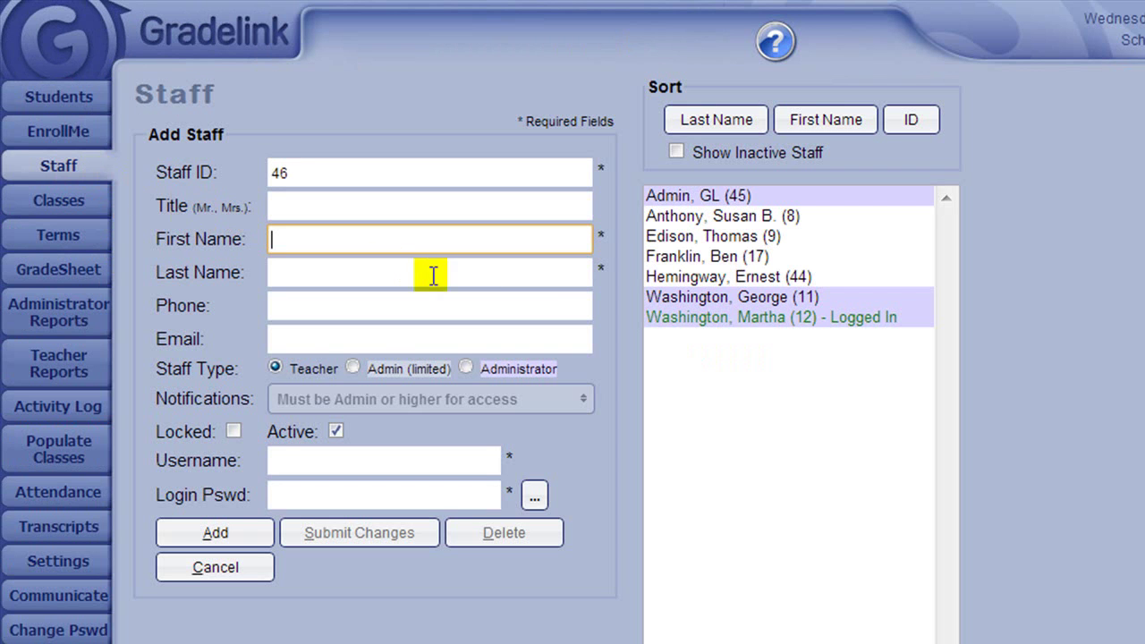
{"action": "left_click", "coordinate": [692, 302]}
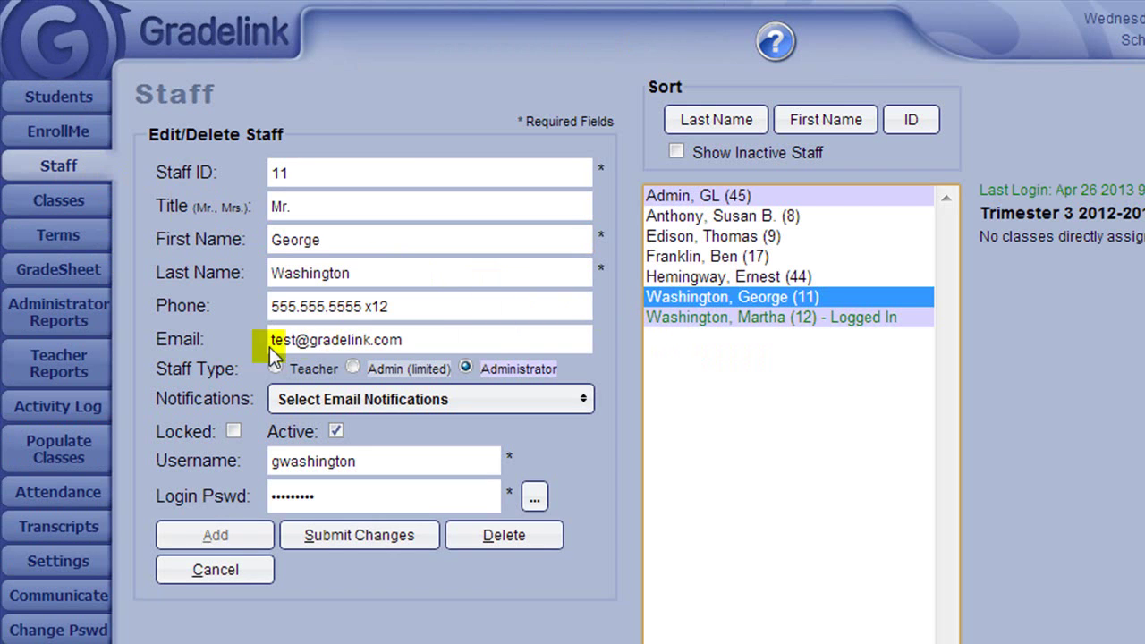
{"action": "left_click", "coordinate": [304, 400]}
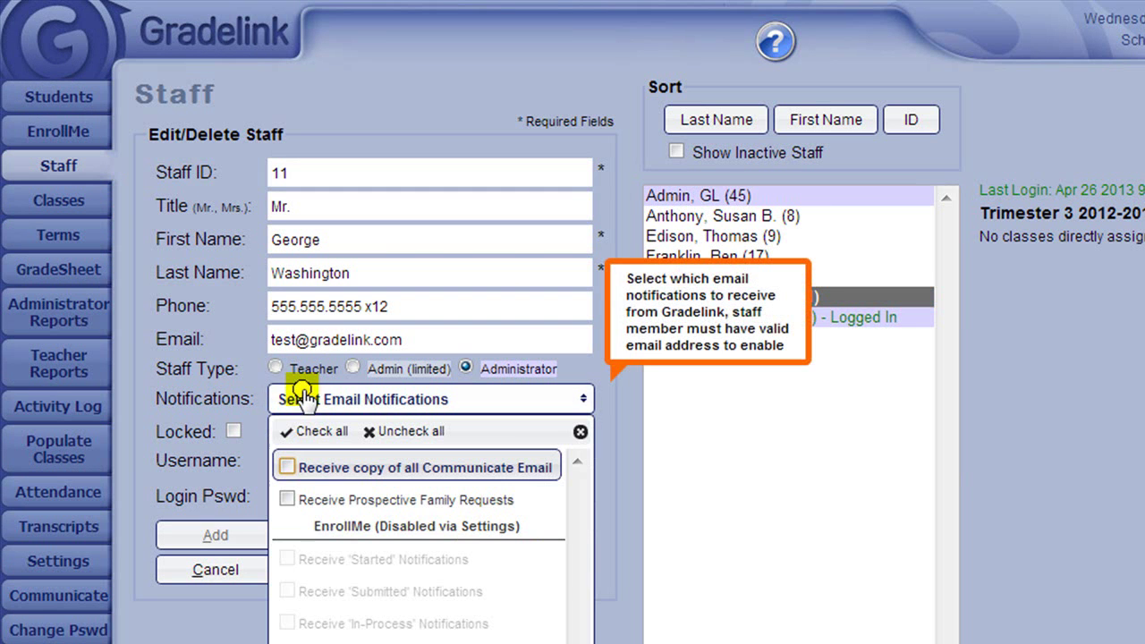
{"action": "left_click", "coordinate": [288, 466]}
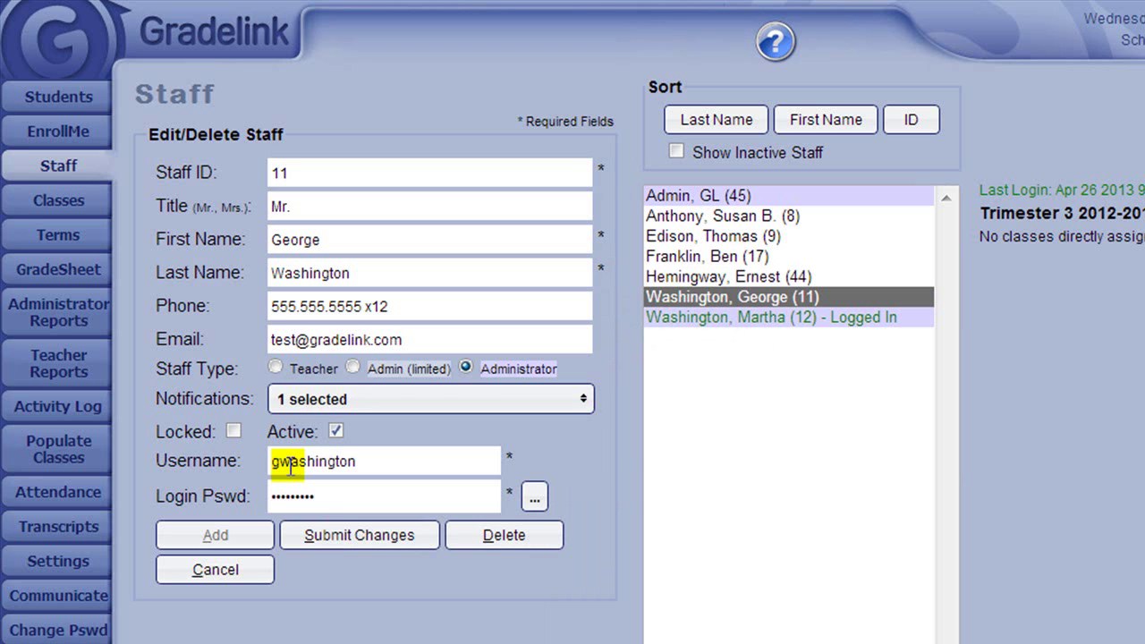
{"action": "left_click", "coordinate": [329, 536]}
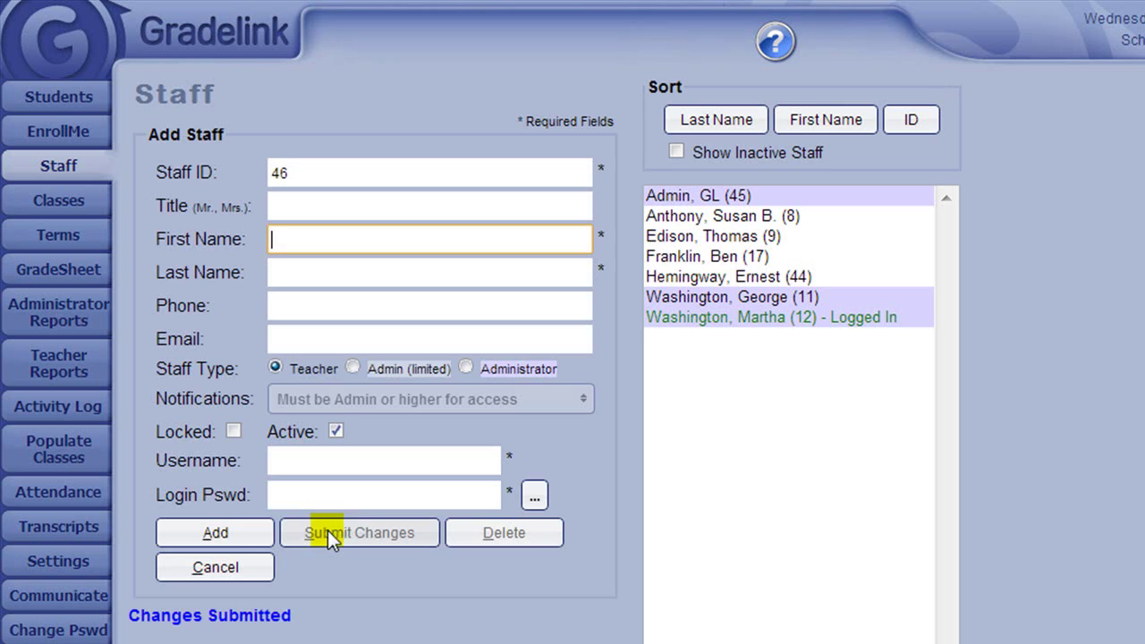
Untick 'Edit concluded classes' on the Teacher settings tab and save the changes.
{"action": "left_click", "coordinate": [87, 561]}
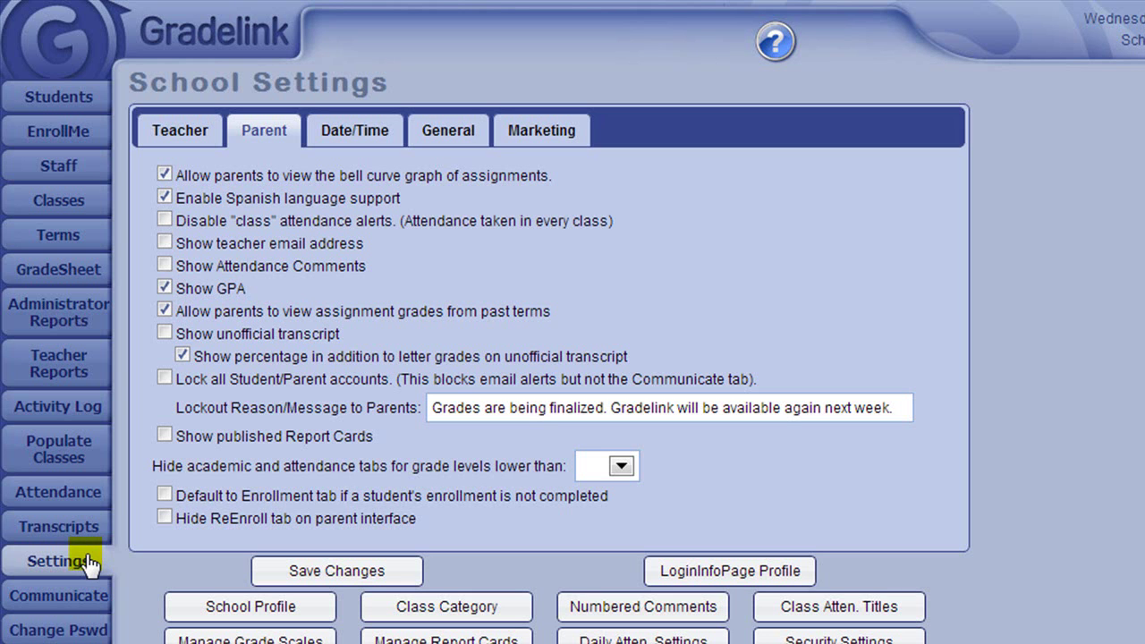
{"action": "left_click", "coordinate": [174, 133]}
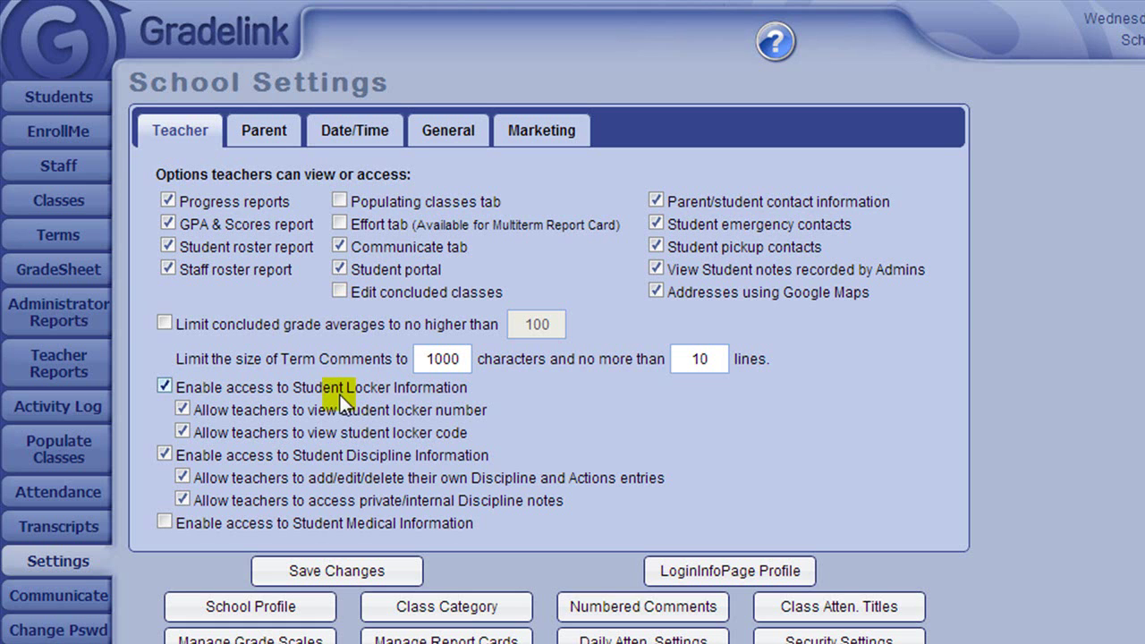
{"action": "left_click", "coordinate": [338, 571]}
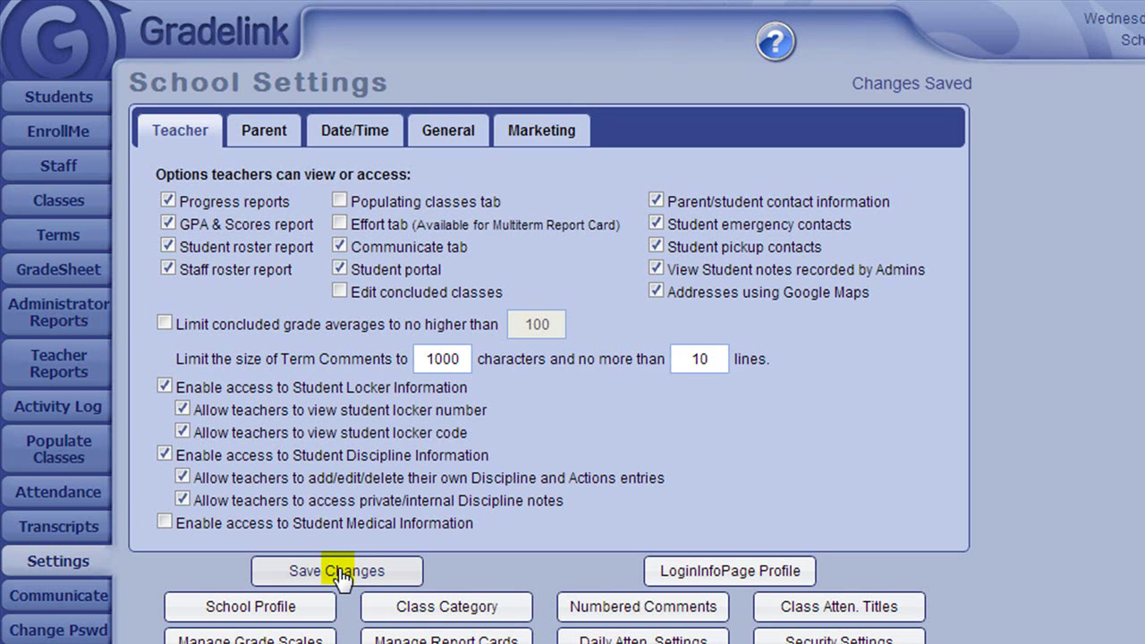
Switch to the Parent settings tab and enable 'Show teacher email address'.
{"action": "left_click", "coordinate": [265, 131]}
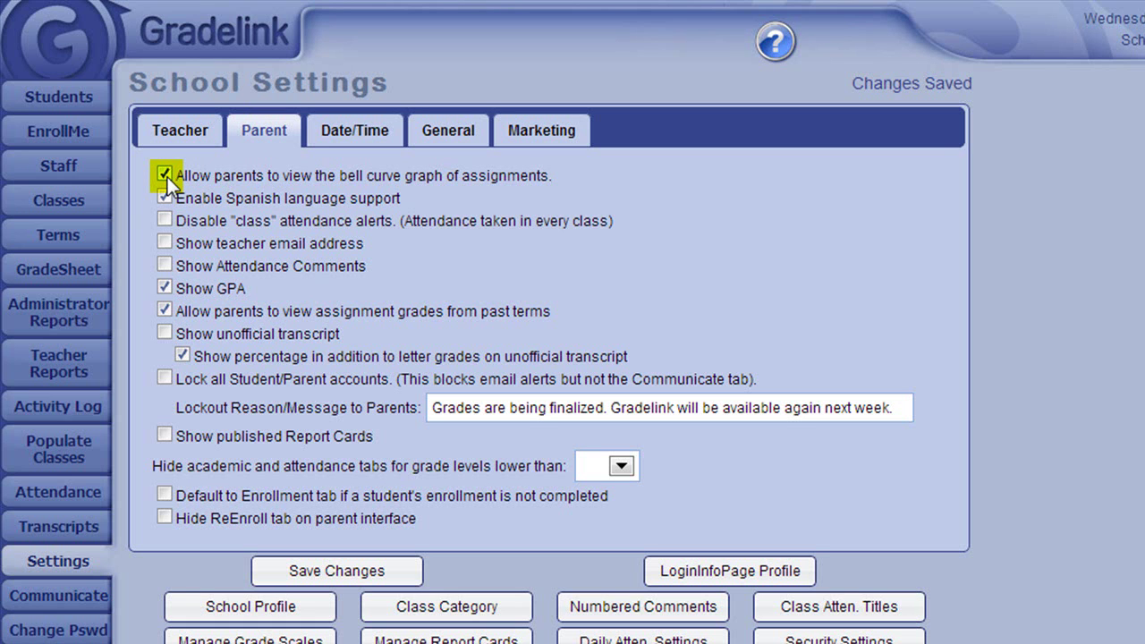
{"action": "left_click", "coordinate": [165, 242]}
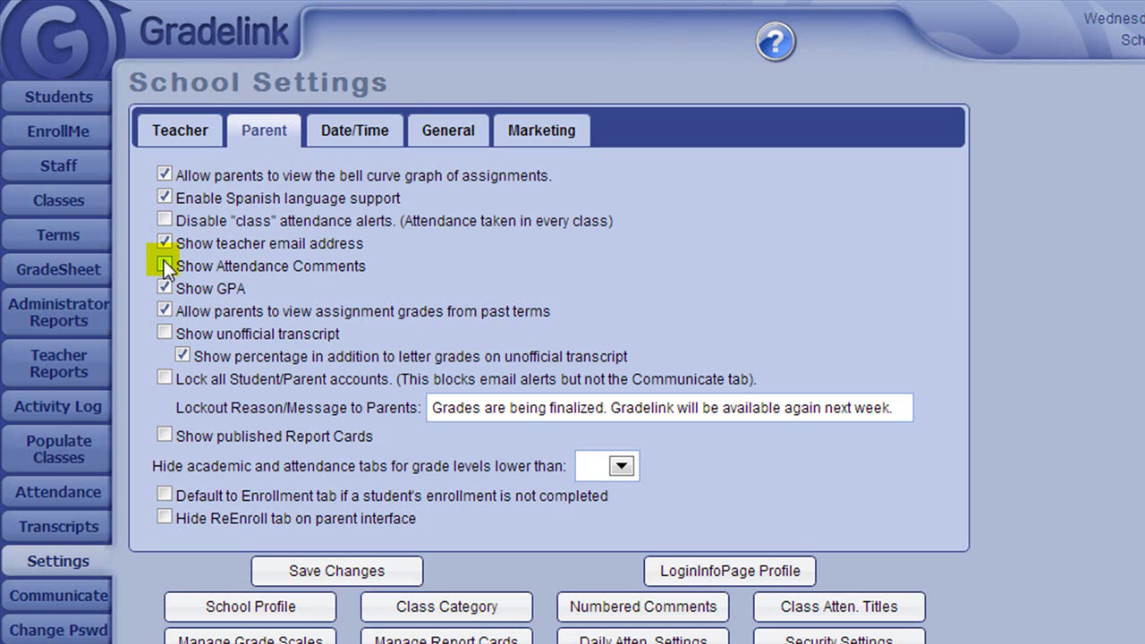
Enable 'Show Attendance Comments' for parents and begin editing the Lockout Reason message.
{"action": "left_click", "coordinate": [164, 265]}
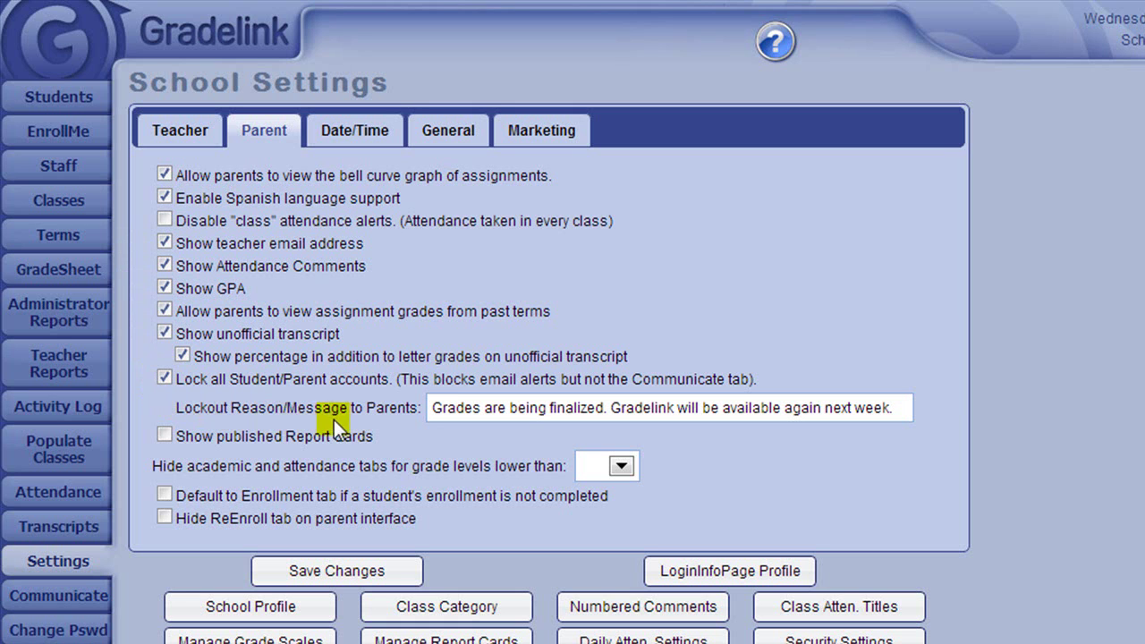
{"action": "left_click", "coordinate": [427, 407]}
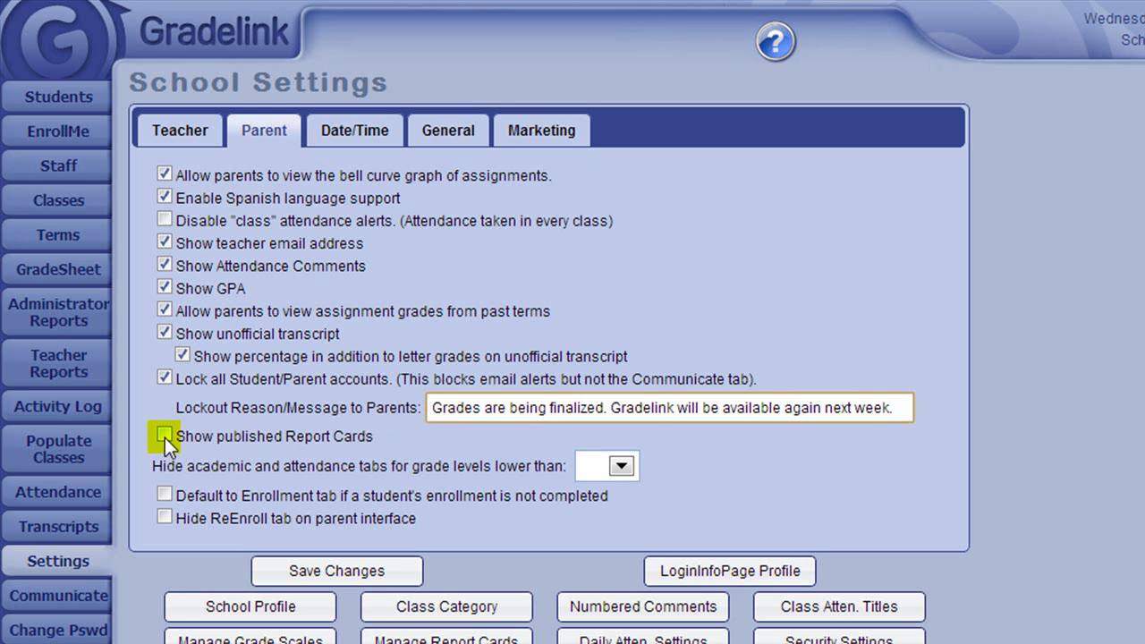
Enable 'Show published Report Cards' for parents and save the Parent options.
{"action": "left_click", "coordinate": [164, 438]}
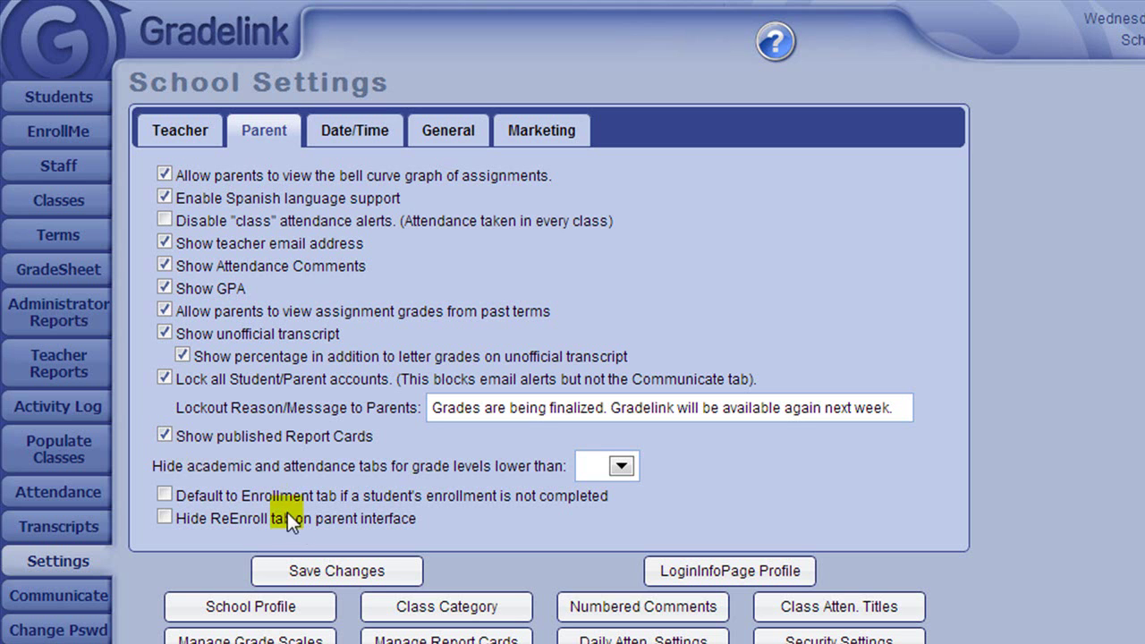
{"action": "left_click", "coordinate": [336, 571]}
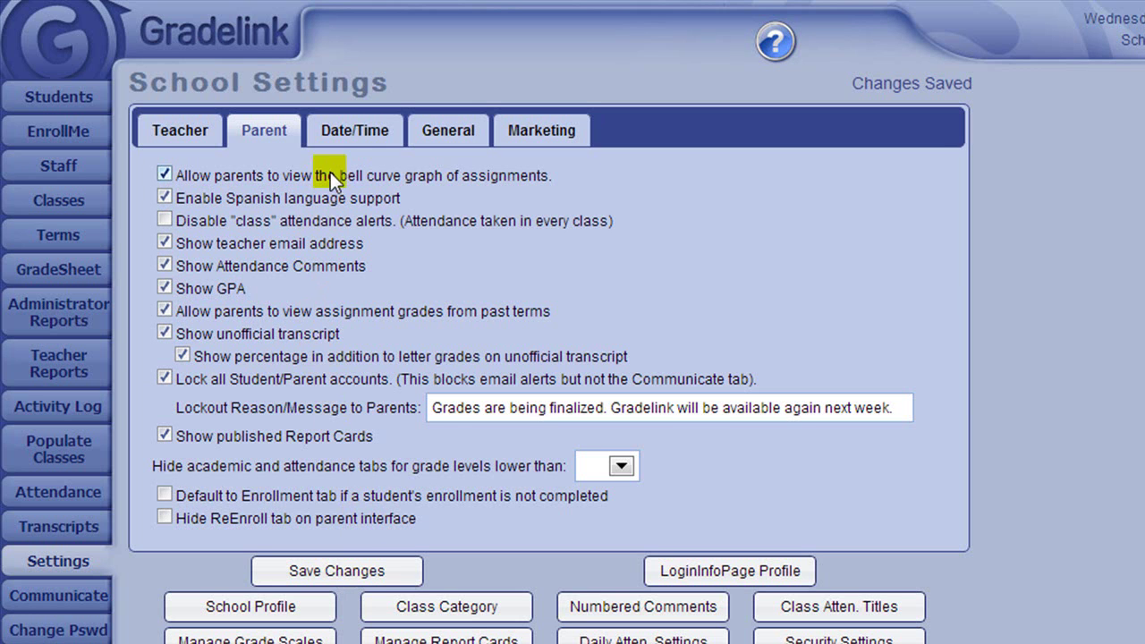
Set the school year from August to June on Pacific Time and save the Date/Time settings.
{"action": "left_click", "coordinate": [349, 127]}
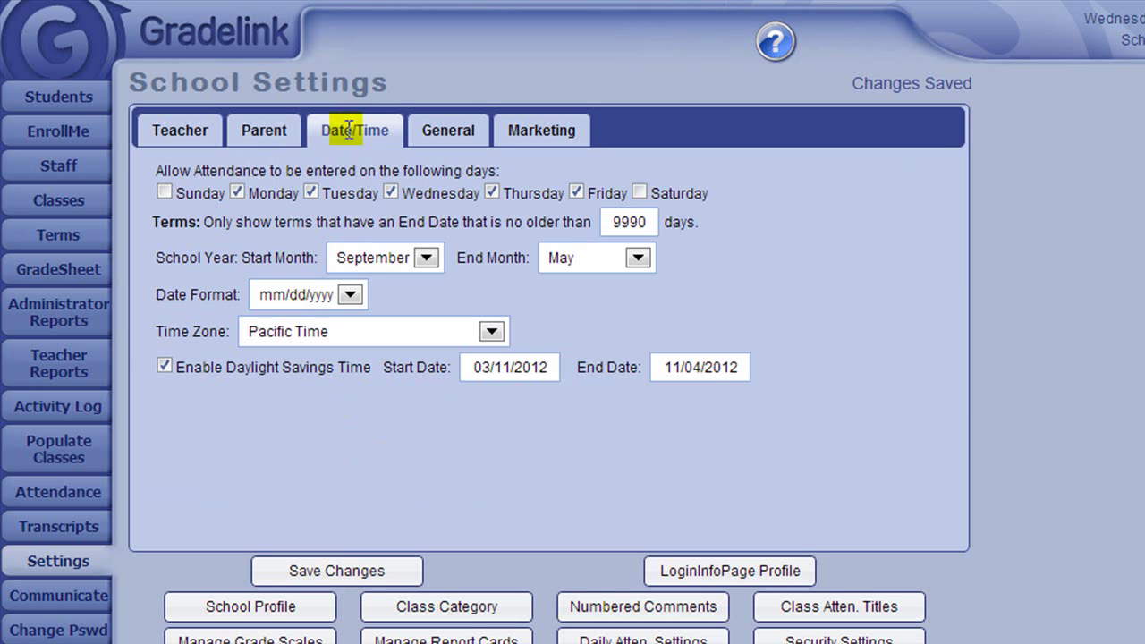
{"action": "left_click", "coordinate": [385, 261]}
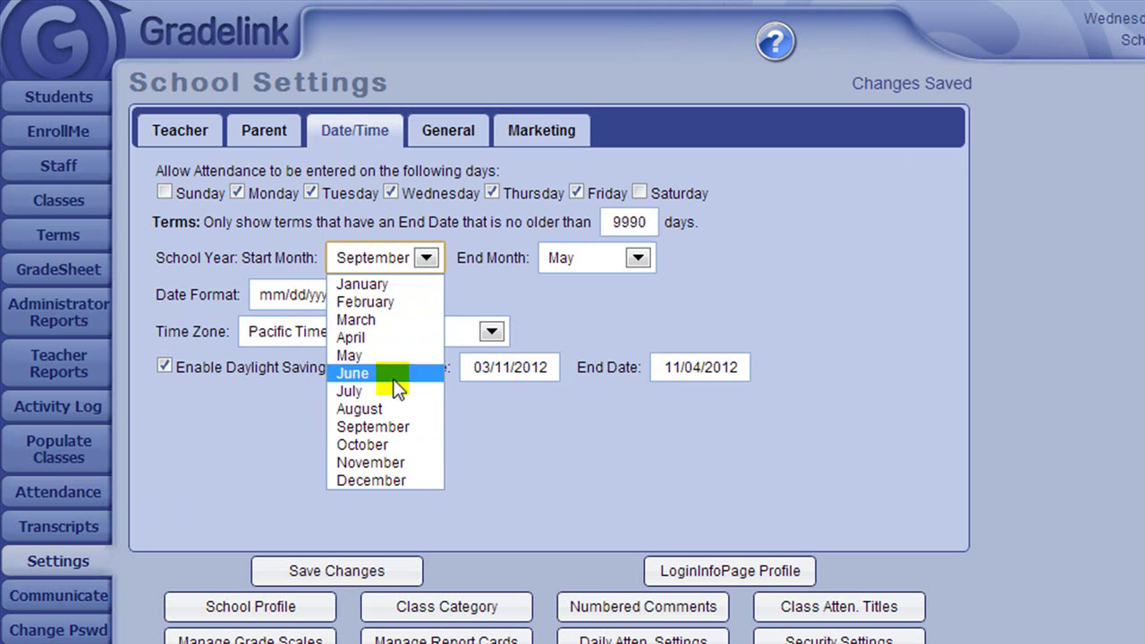
{"action": "left_click", "coordinate": [396, 408]}
{"action": "left_click", "coordinate": [623, 256]}
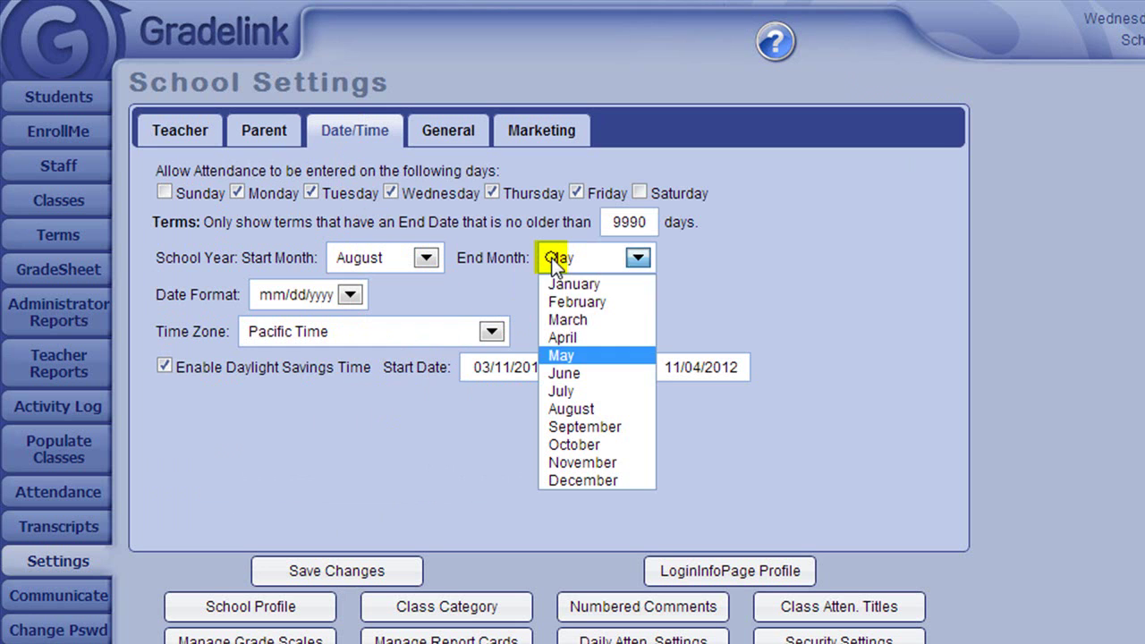
{"action": "left_click", "coordinate": [631, 371]}
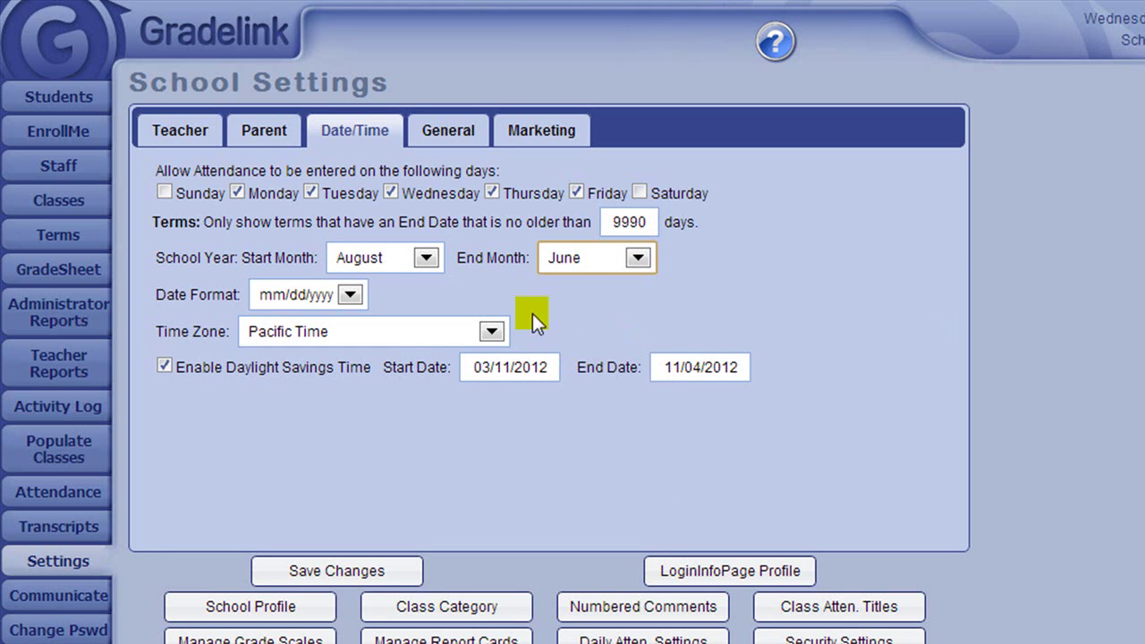
{"action": "left_click", "coordinate": [407, 328]}
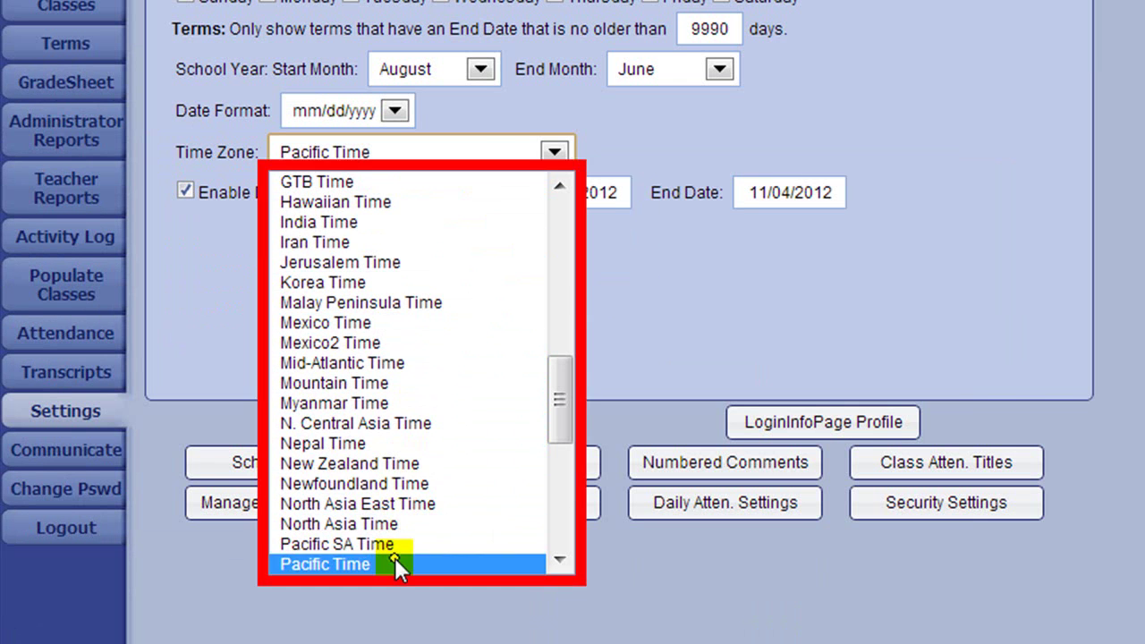
{"action": "left_click", "coordinate": [395, 558]}
{"action": "left_click", "coordinate": [419, 427]}
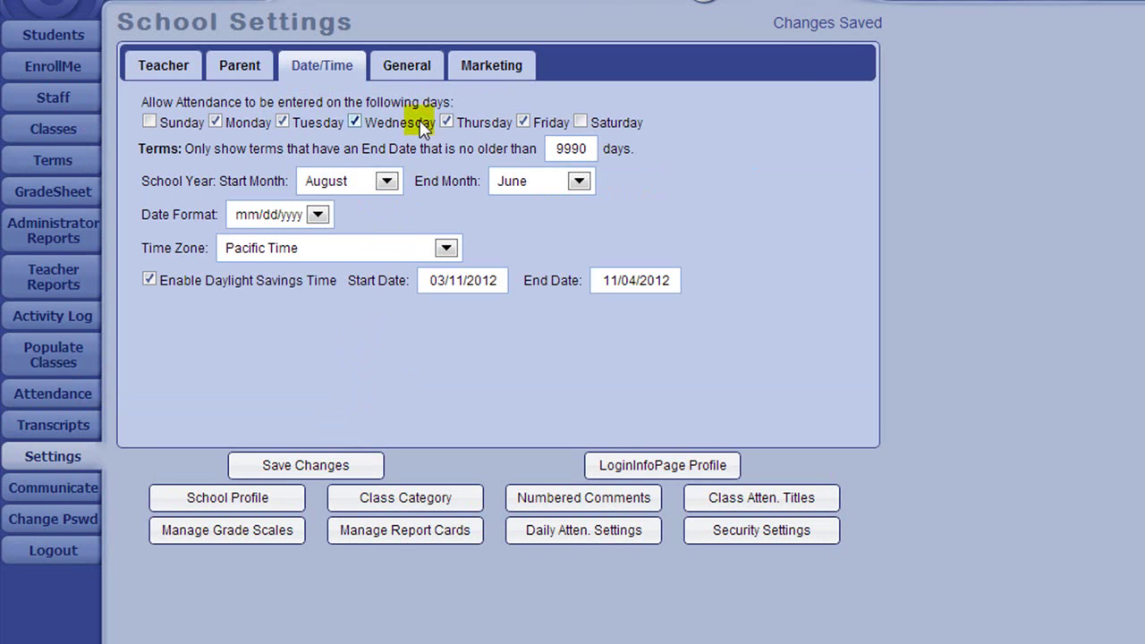
Change Default Class Units/Credits to 5.00 on the General tab and save.
{"action": "left_click", "coordinate": [429, 70]}
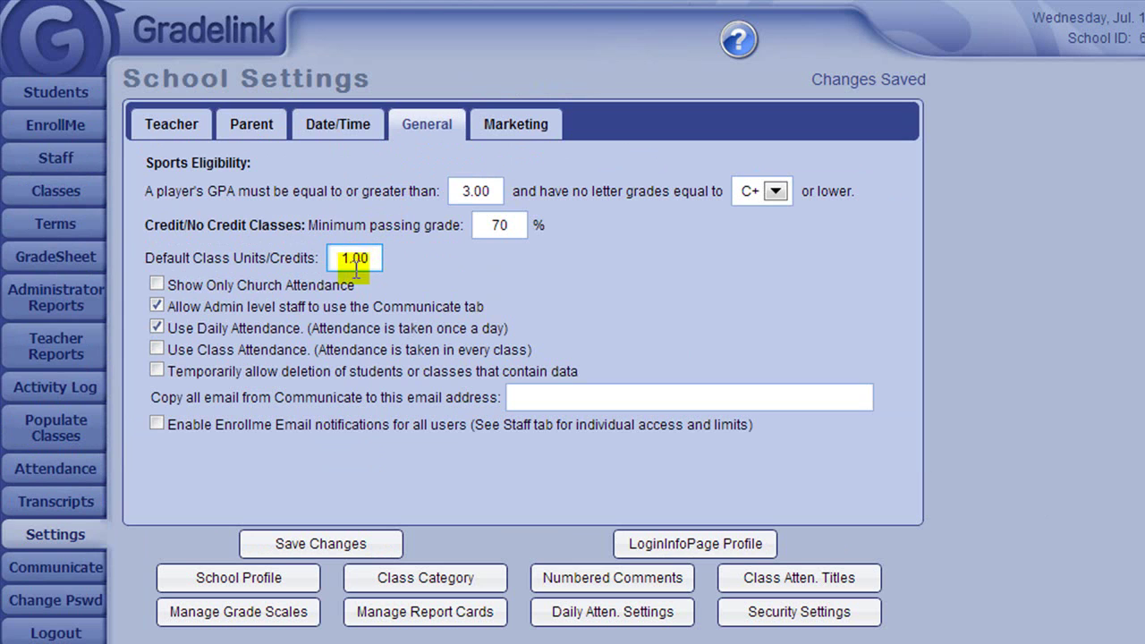
{"action": "left_click", "coordinate": [328, 195]}
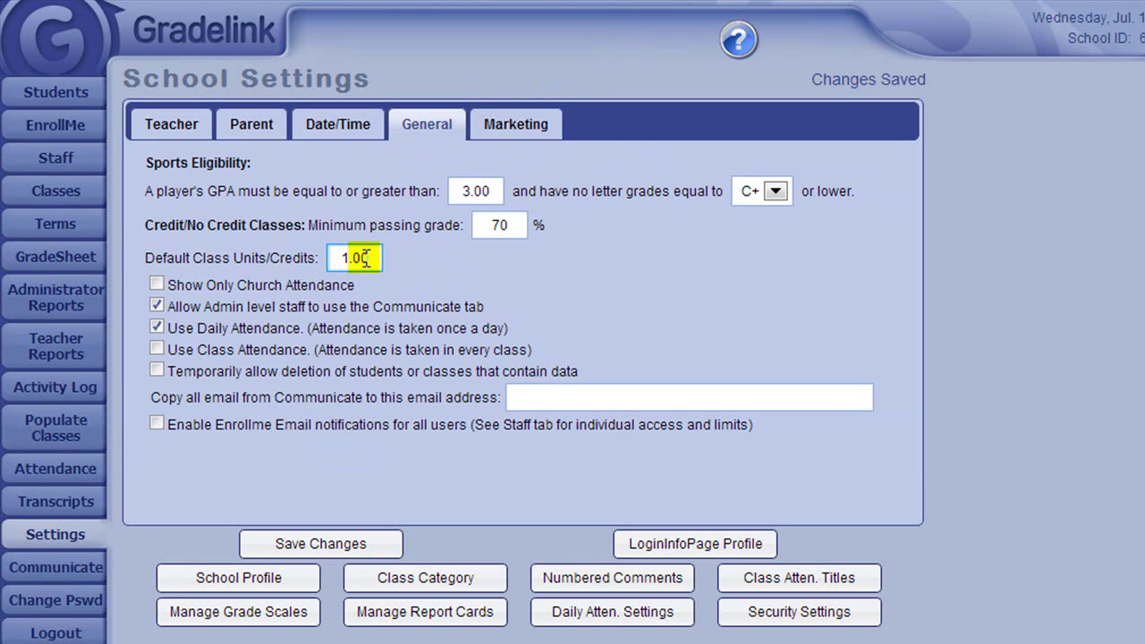
{"action": "key", "text": "Delete"}
{"action": "type", "text": "5"}
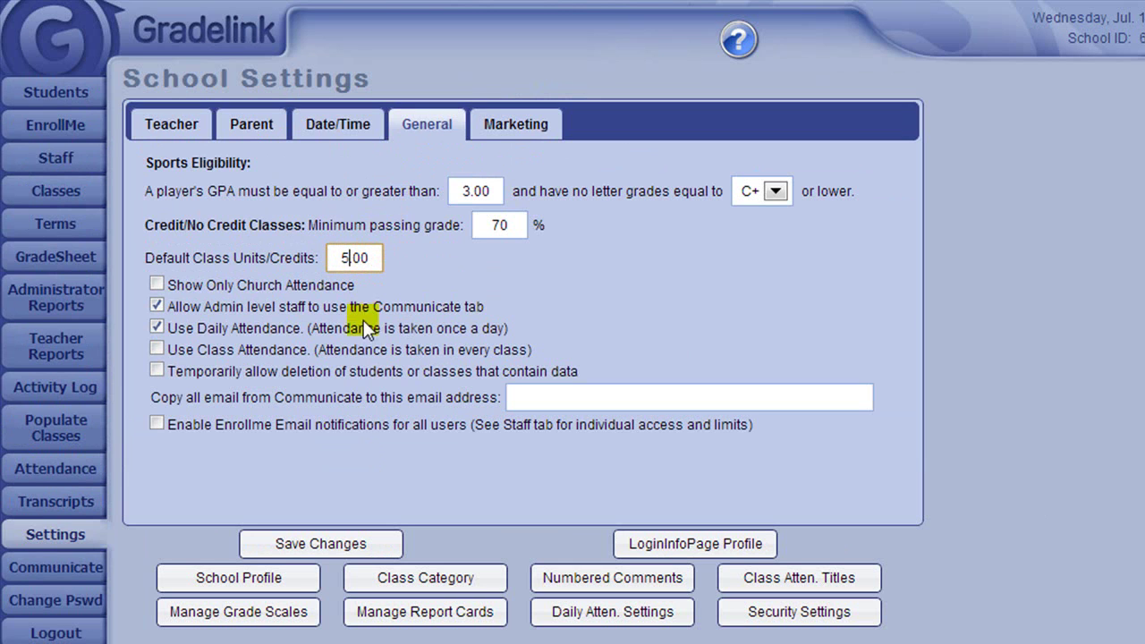
{"action": "left_click", "coordinate": [313, 542]}
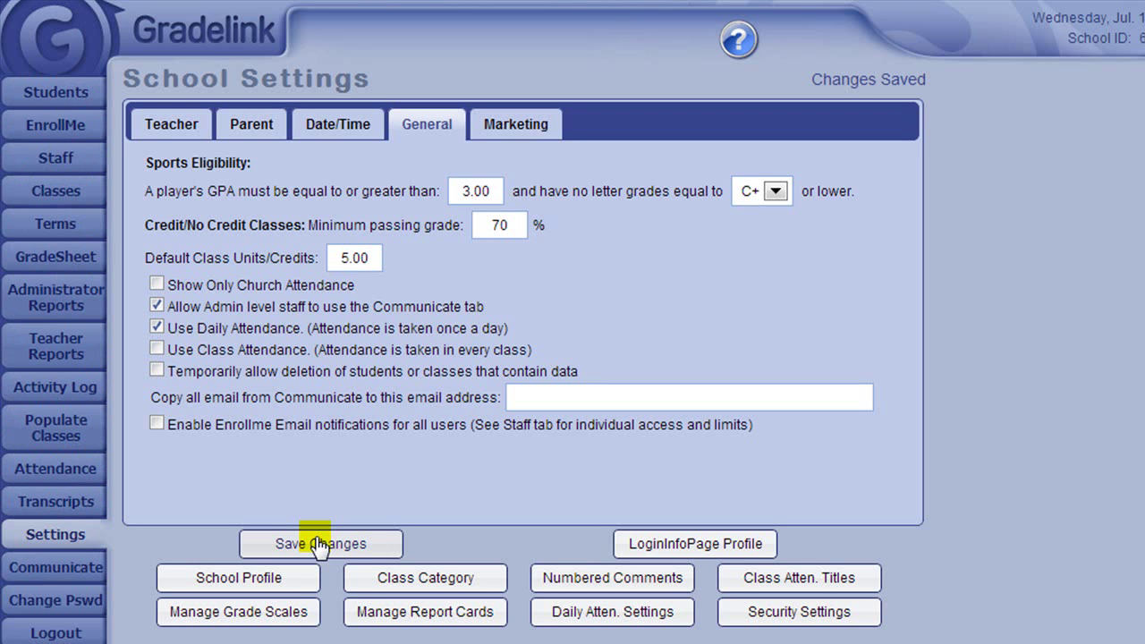
Save the School Profile form, then return to the School Settings page.
{"action": "left_click", "coordinate": [301, 575]}
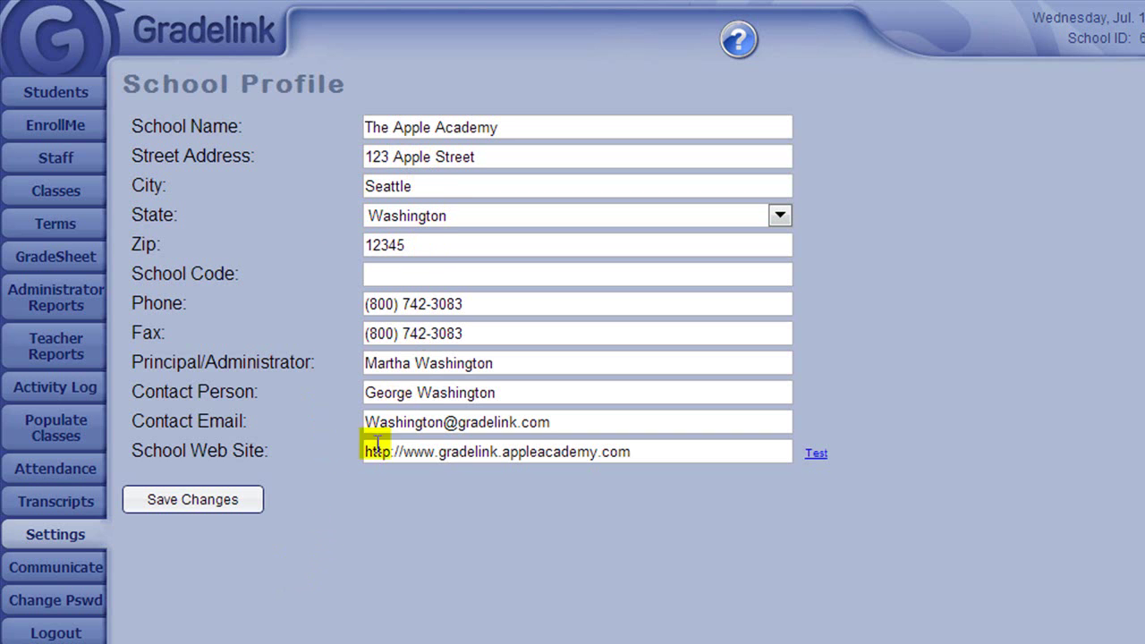
{"action": "left_click", "coordinate": [224, 497]}
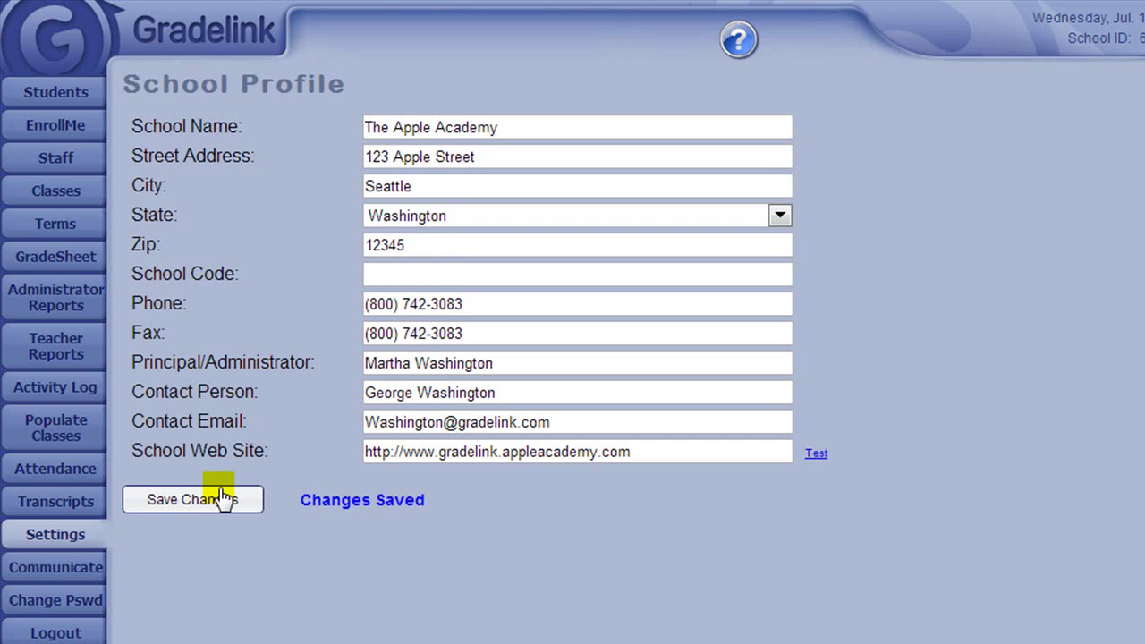
{"action": "left_click", "coordinate": [79, 531]}
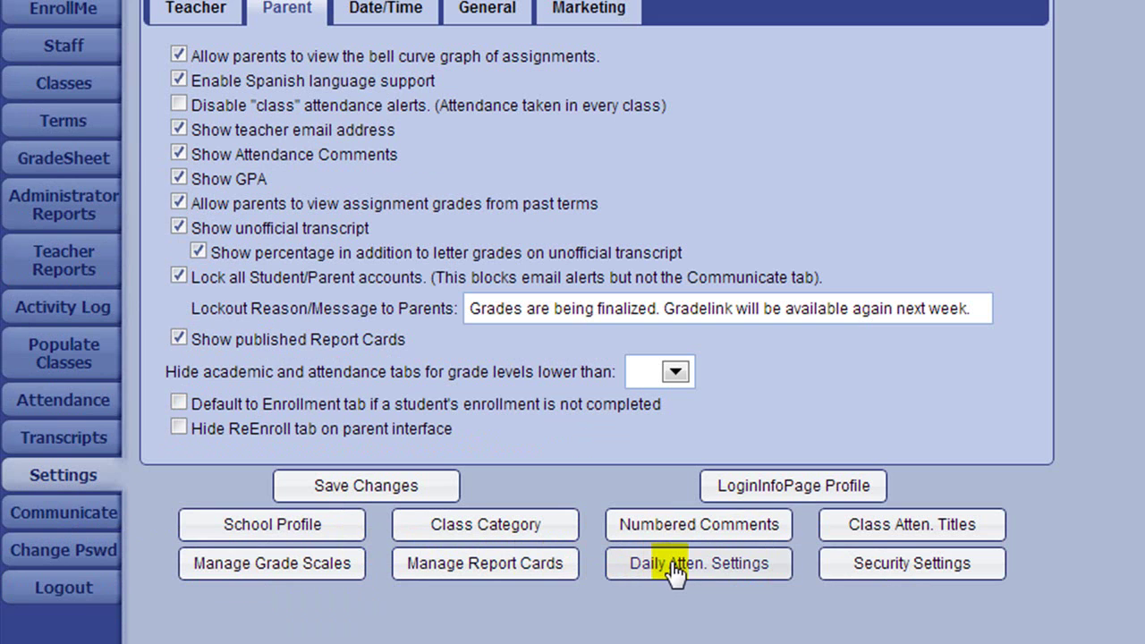
Give the Tardy row an absent value of .25 in Daily Attendance Settings and save.
{"action": "left_click", "coordinate": [672, 568]}
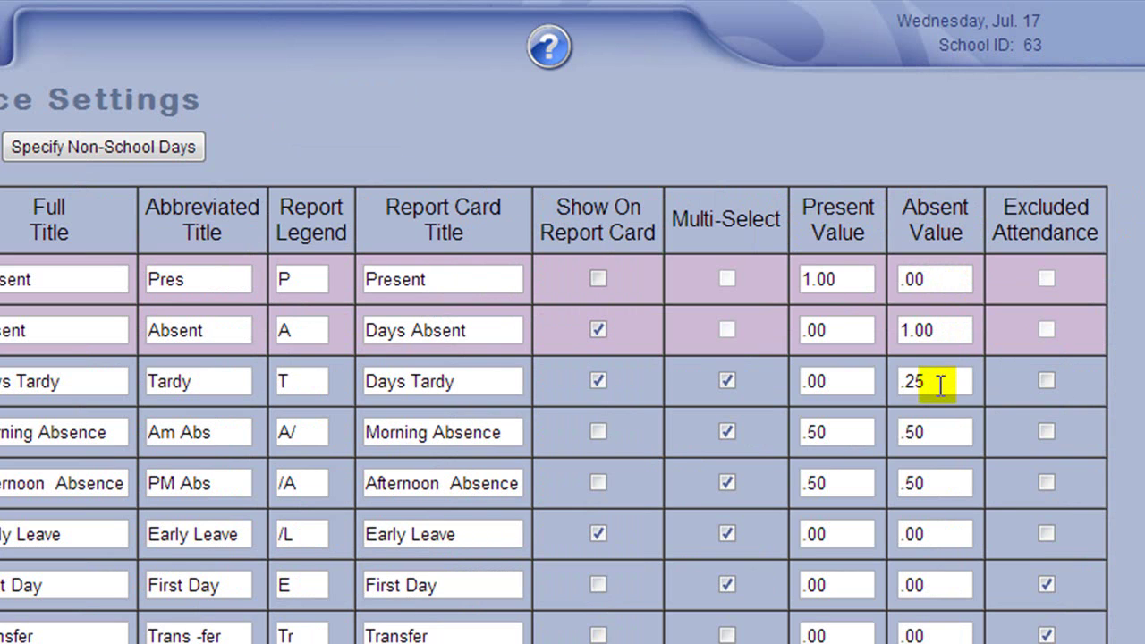
{"action": "left_click", "coordinate": [940, 384]}
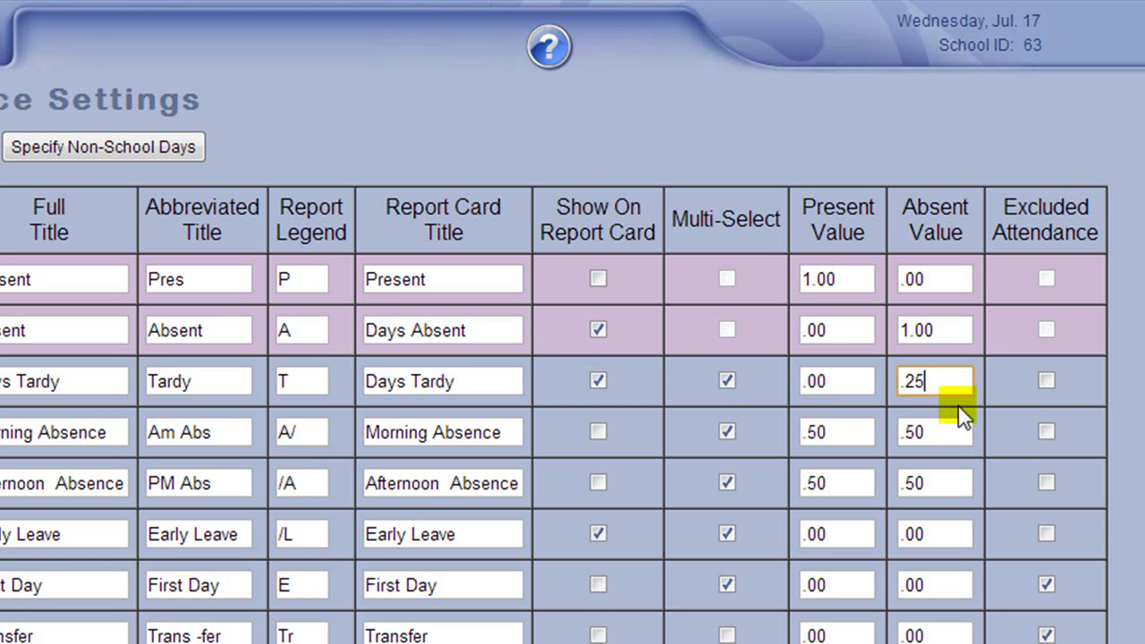
{"action": "scroll", "coordinate": [572, 358], "scroll_direction": "down", "scroll_amount": 1}
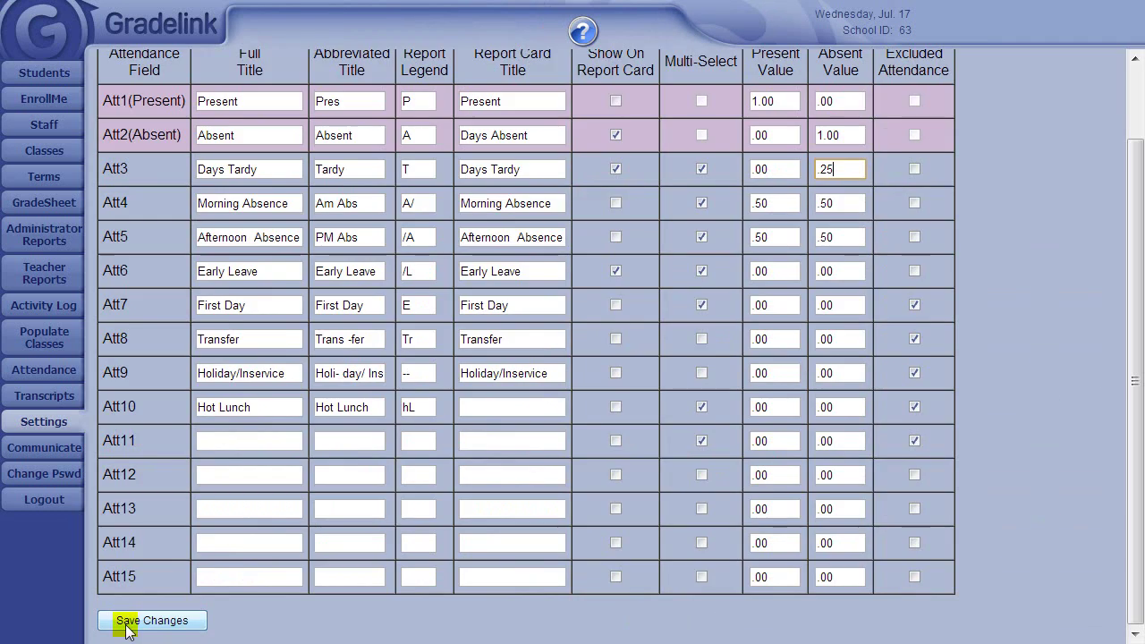
{"action": "left_click", "coordinate": [126, 625]}
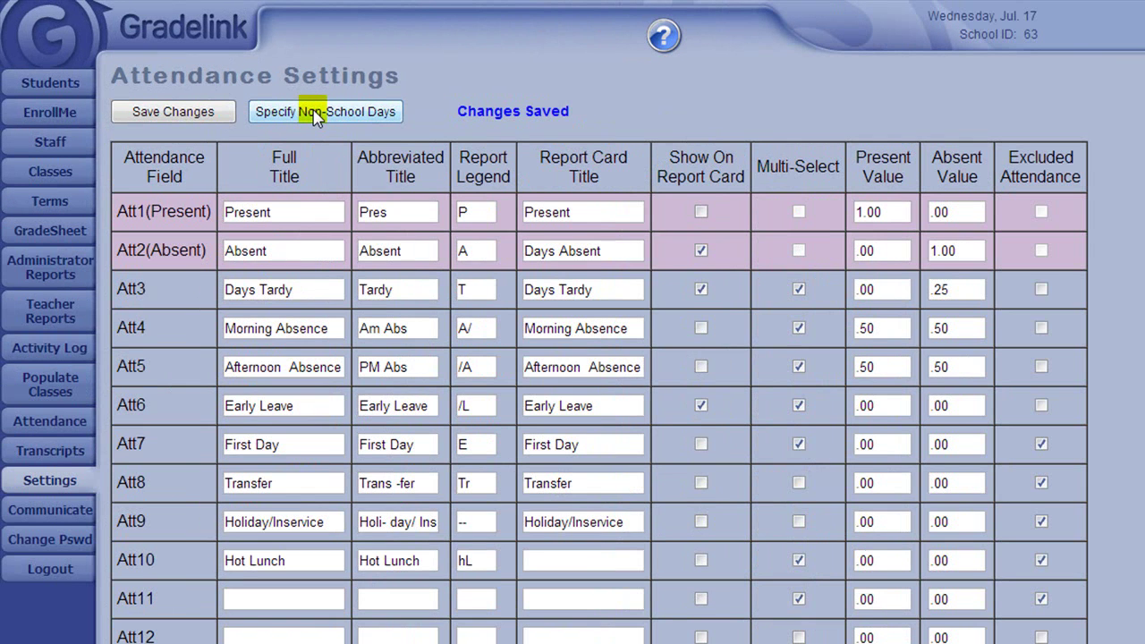
Add 'Teacher Training' on 09/30/2013 as a -- (Holiday/Inservice) non-school day.
{"action": "left_click", "coordinate": [315, 118]}
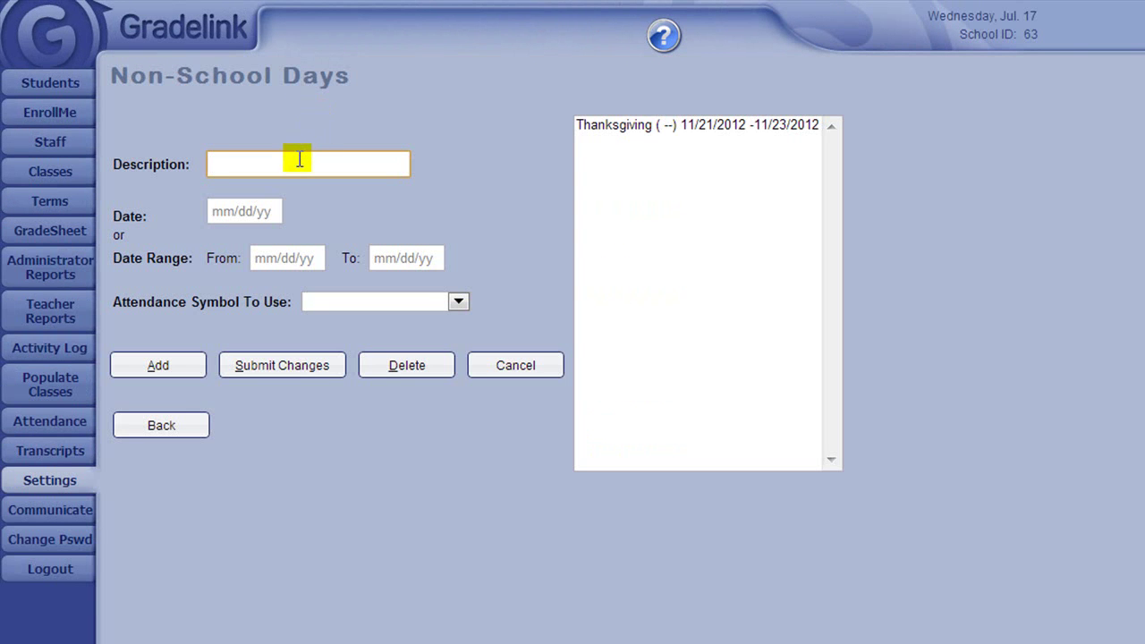
{"action": "left_click", "coordinate": [299, 159]}
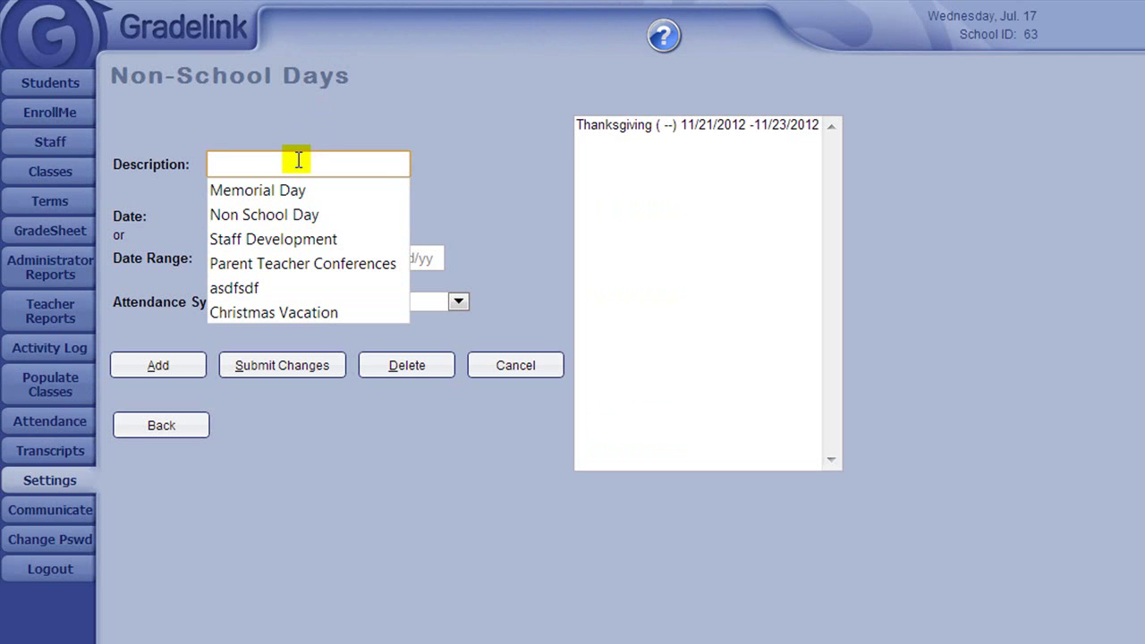
{"action": "type", "text": "Tea"}
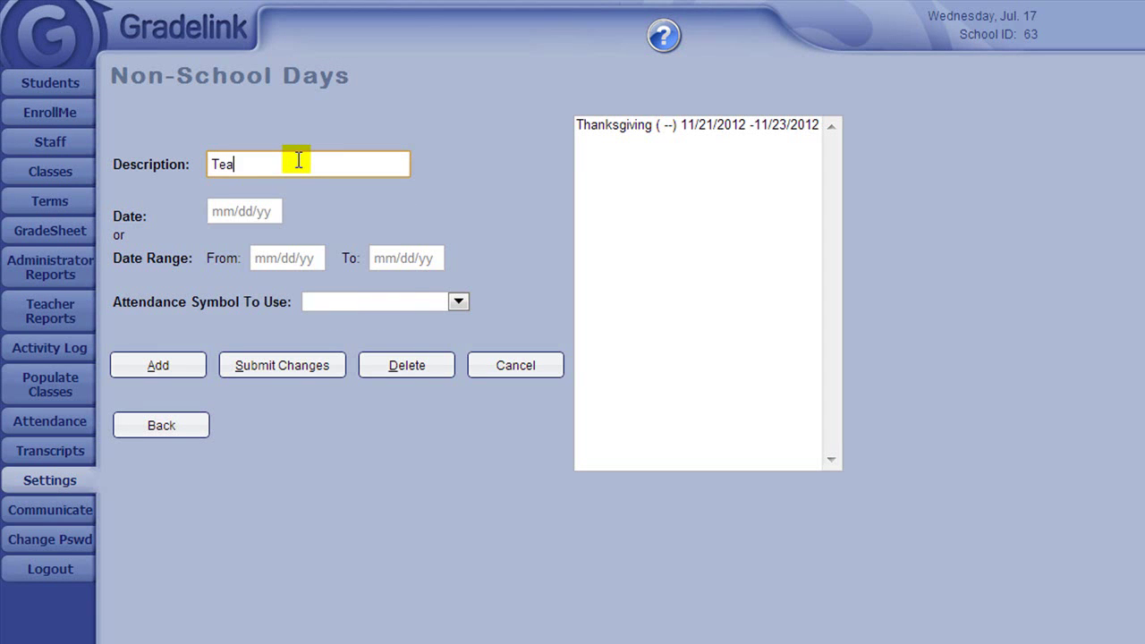
{"action": "type", "text": "cher Training"}
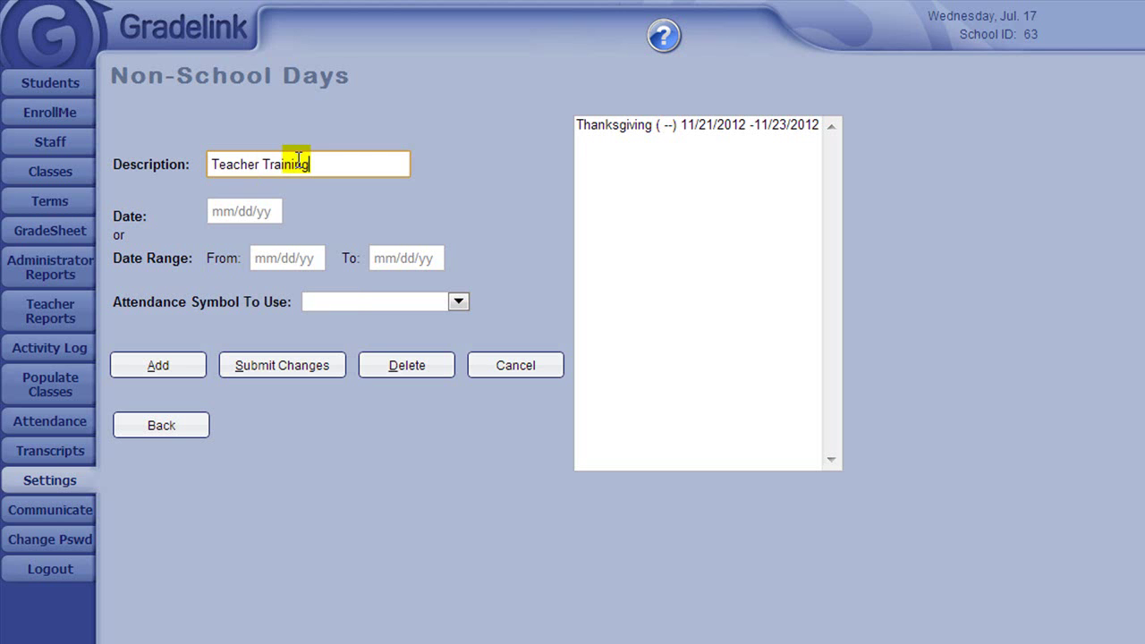
{"action": "left_click", "coordinate": [270, 210]}
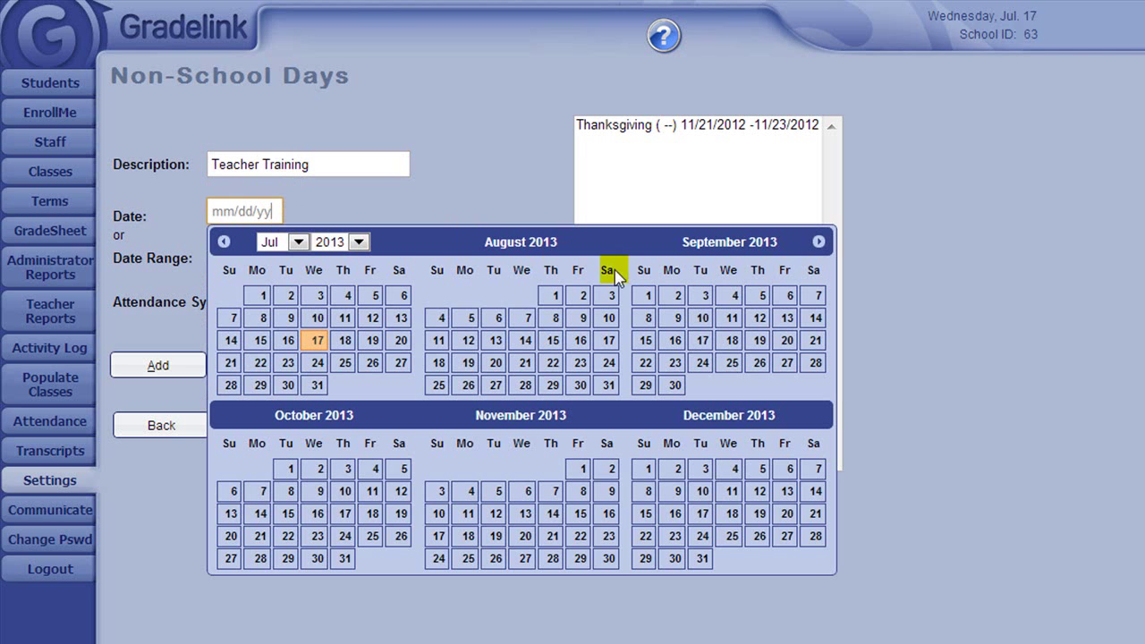
{"action": "left_click", "coordinate": [674, 384]}
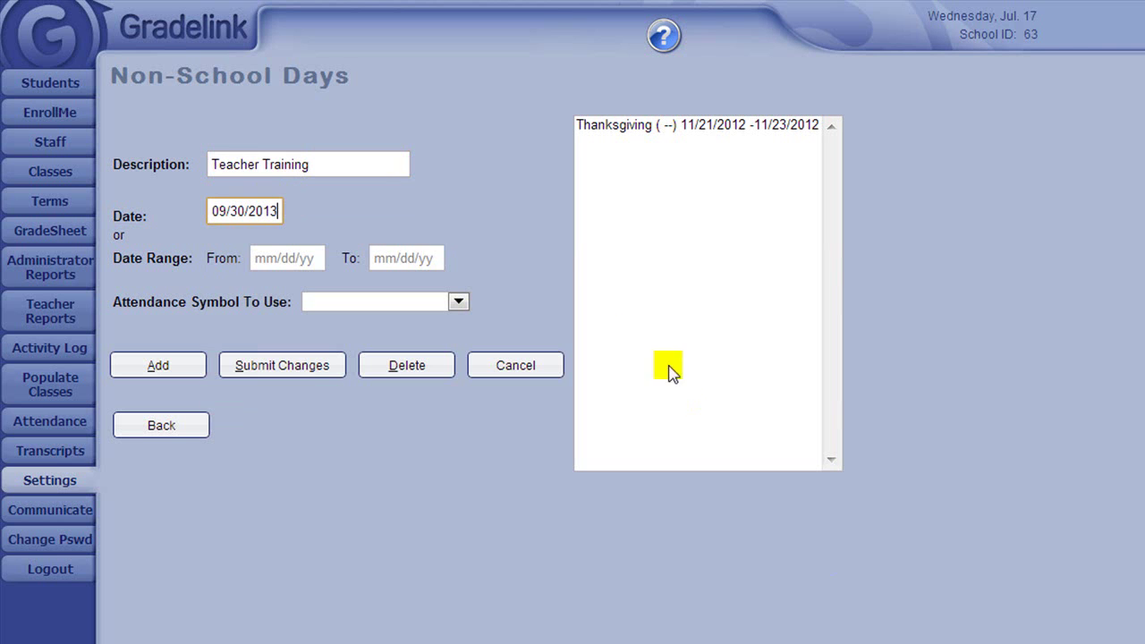
{"action": "left_click", "coordinate": [459, 303]}
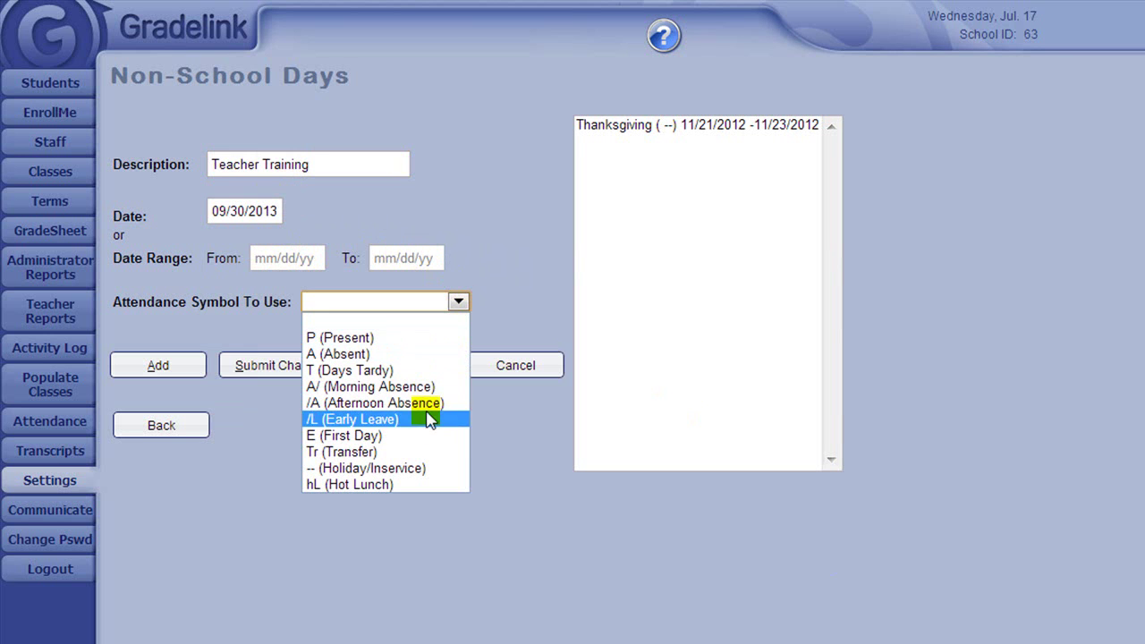
{"action": "left_click", "coordinate": [422, 470]}
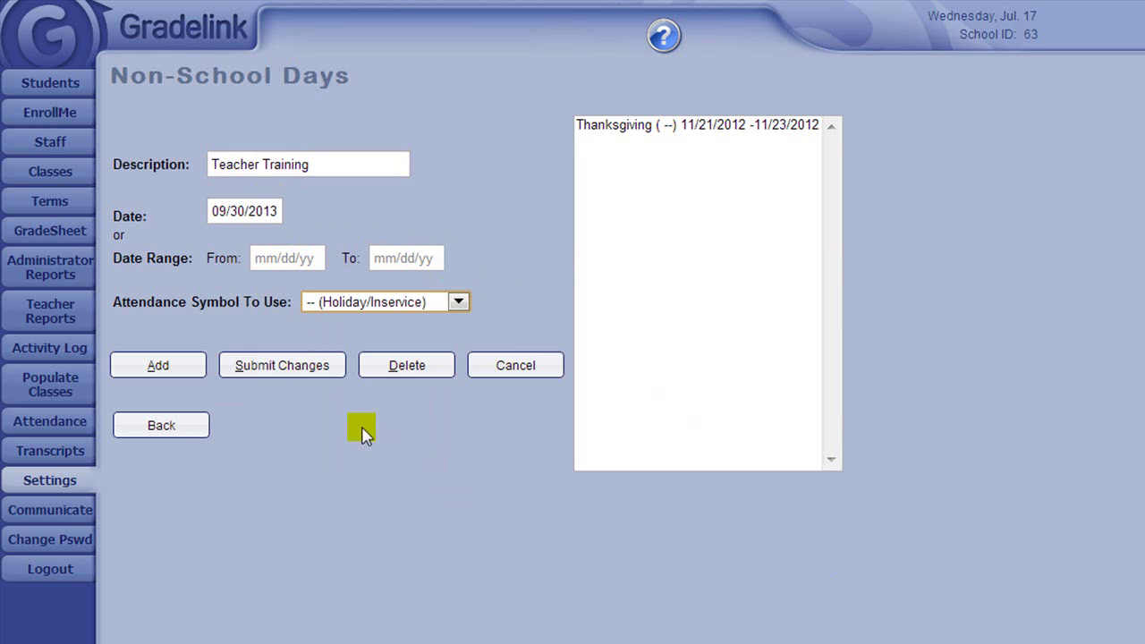
{"action": "left_click", "coordinate": [193, 369]}
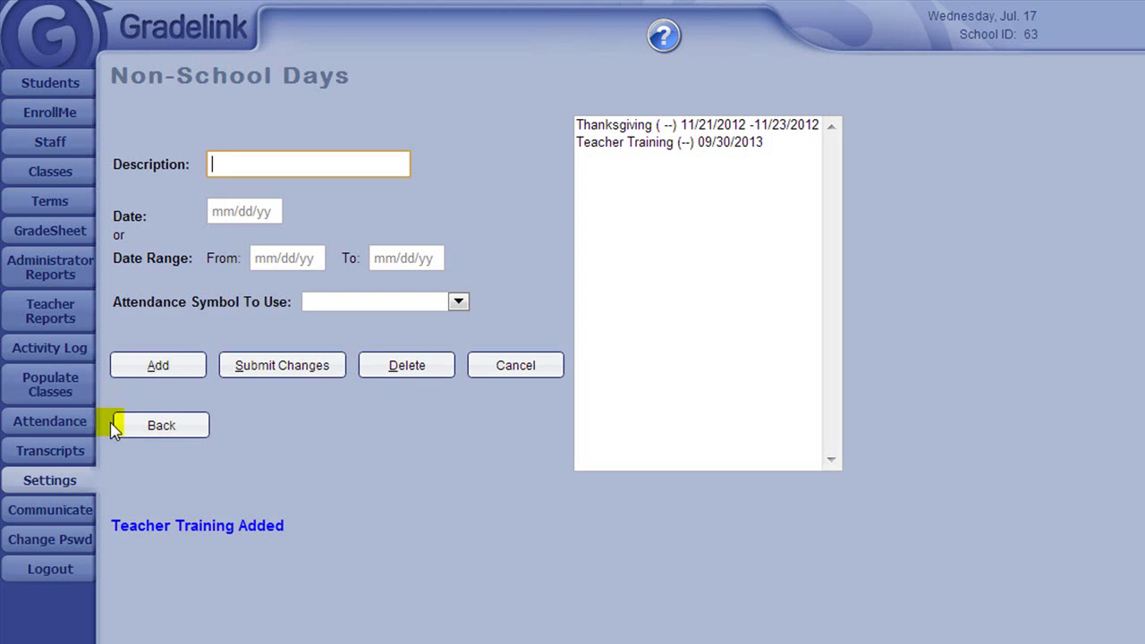
Save the class attendance titles Present, Ex. Tardy, Ex. Absent, Unex. Tardy and Unex. Absent.
{"action": "left_click", "coordinate": [66, 480]}
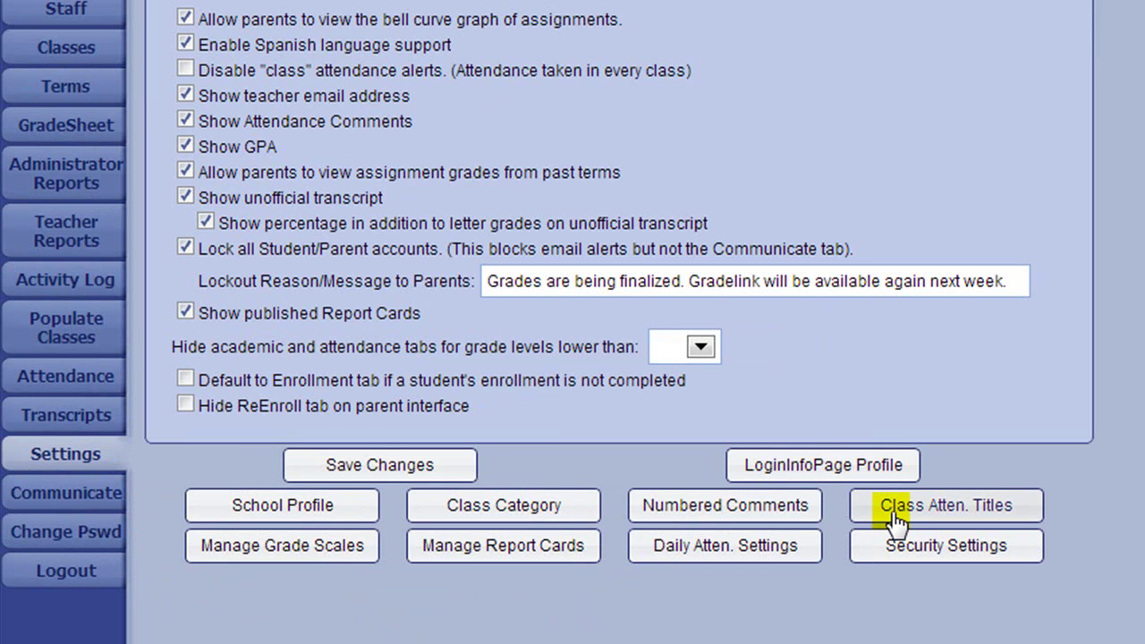
{"action": "left_click", "coordinate": [895, 507]}
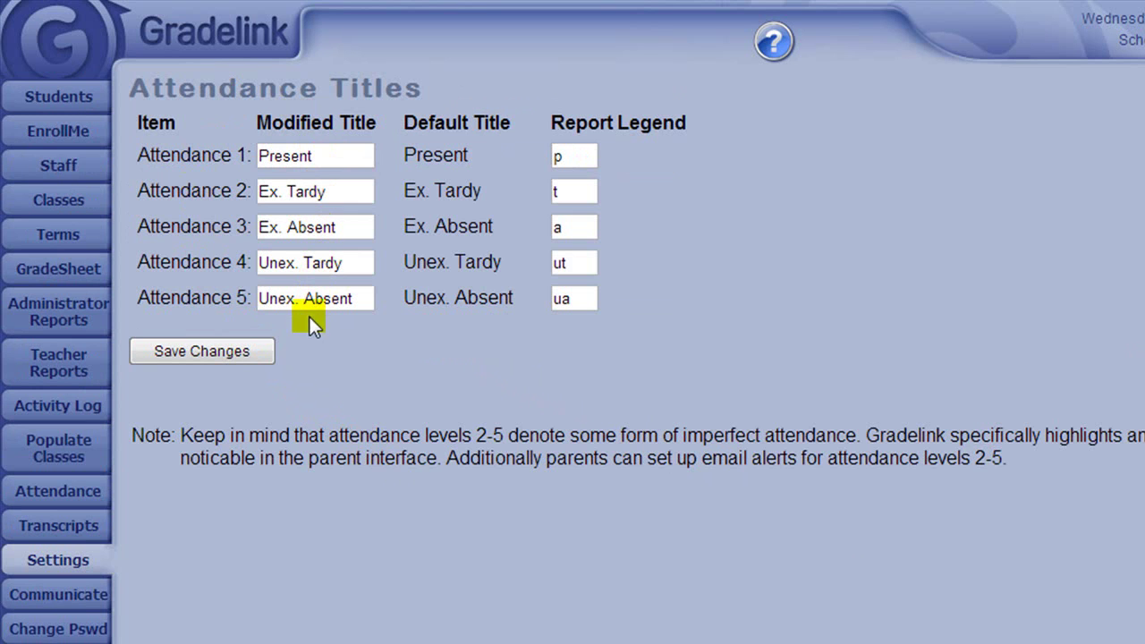
{"action": "left_click", "coordinate": [256, 349]}
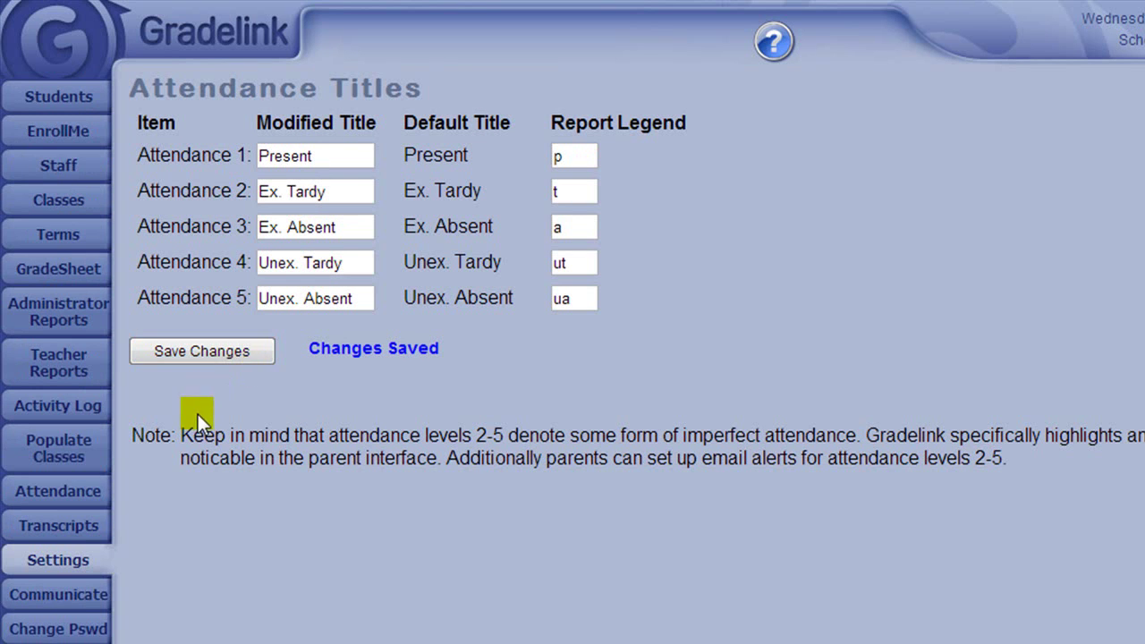
{"action": "left_click", "coordinate": [29, 564]}
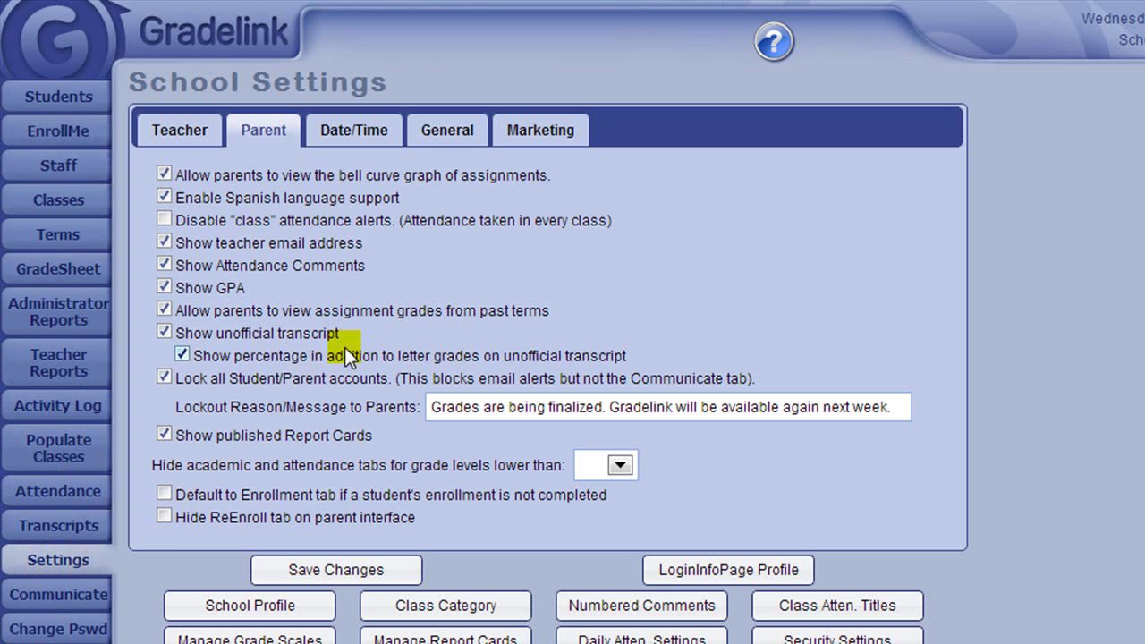
In the General tab, save settings with Use Class Attendance enabled alongside Use Daily Attendance.
{"action": "left_click", "coordinate": [445, 143]}
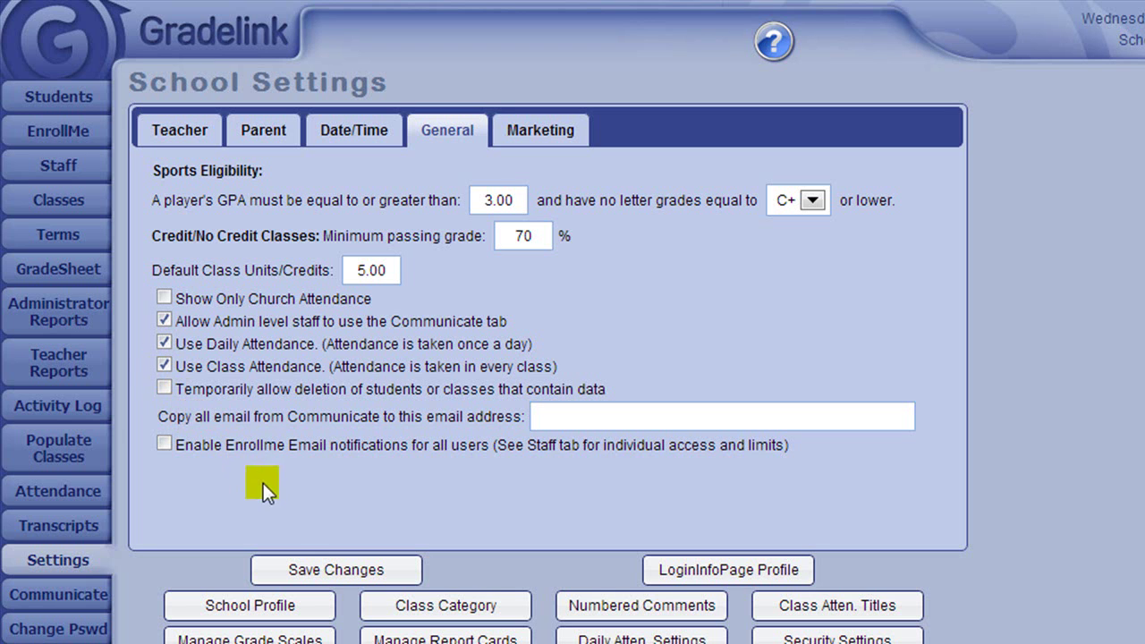
{"action": "left_click", "coordinate": [339, 578]}
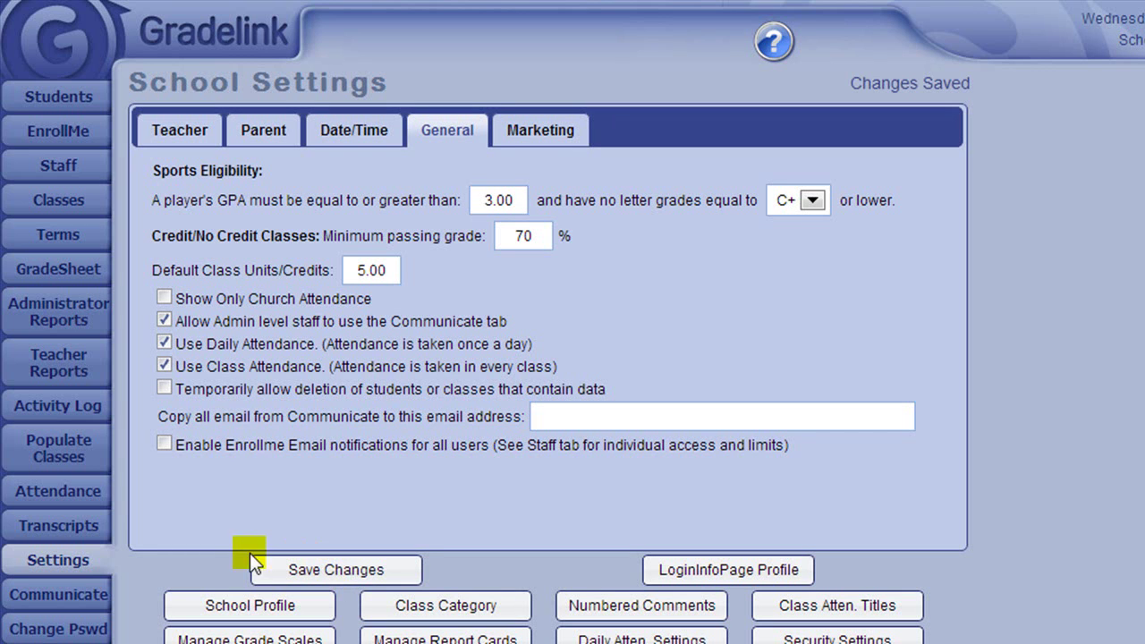